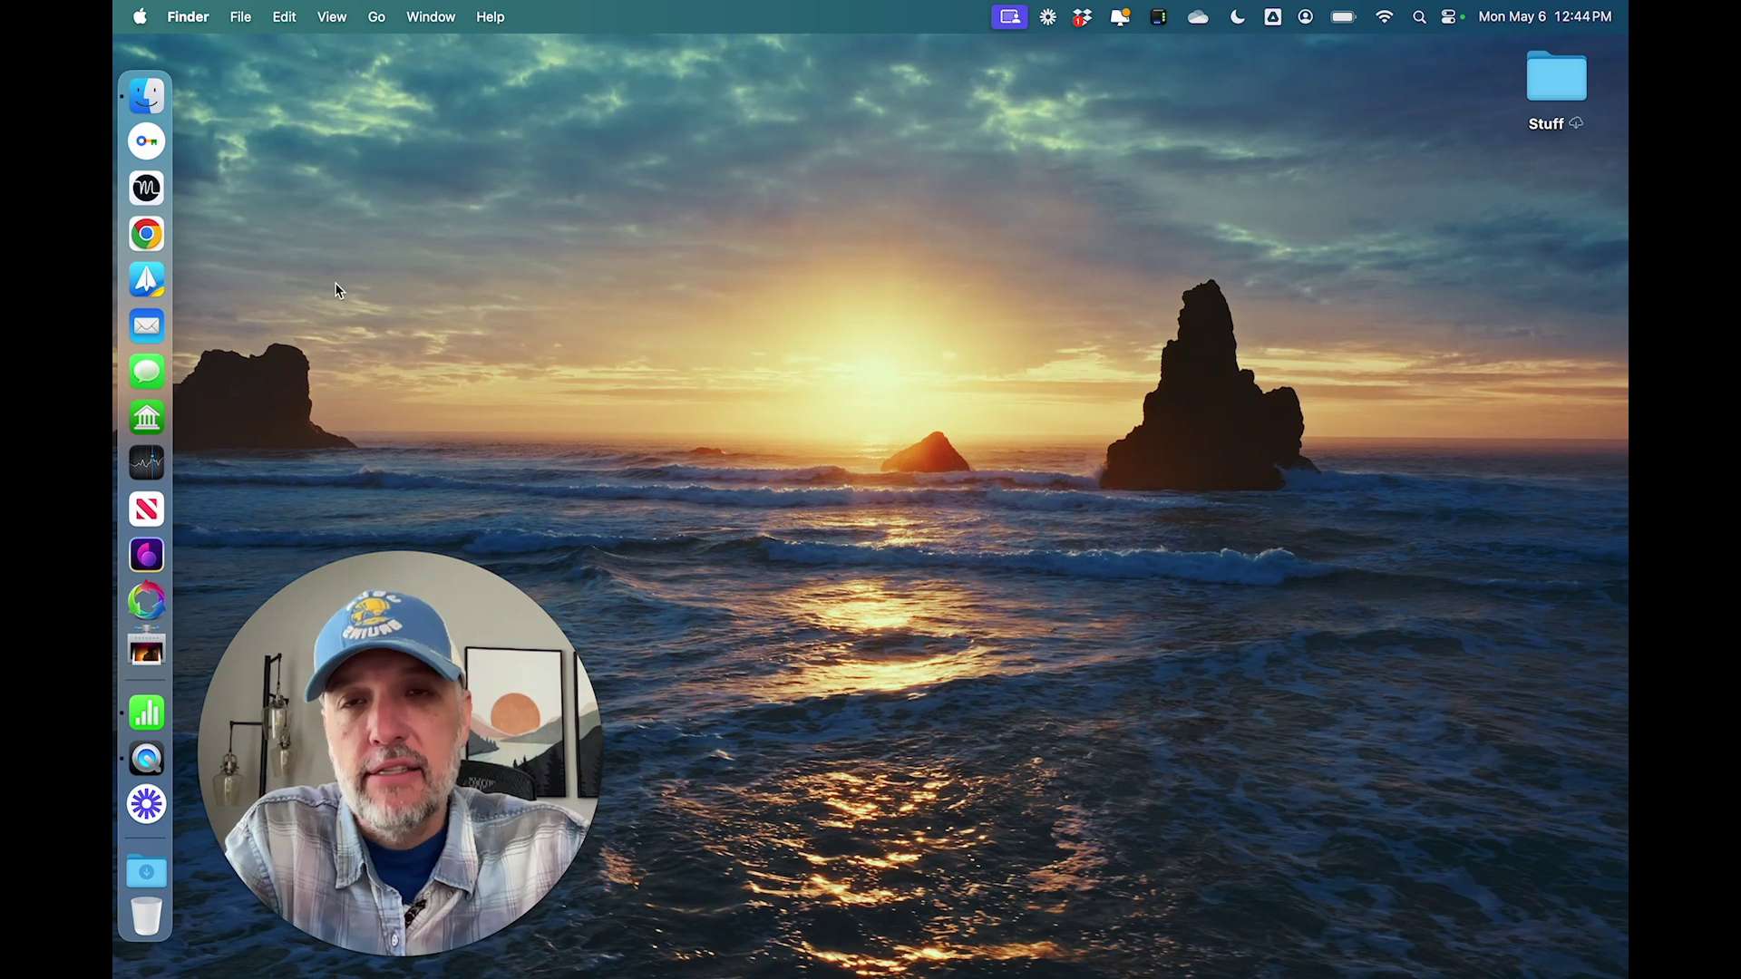
Step: Bring up the Dock context menu for the Motion app
{"action": "right_click", "coordinate": [151, 206]}
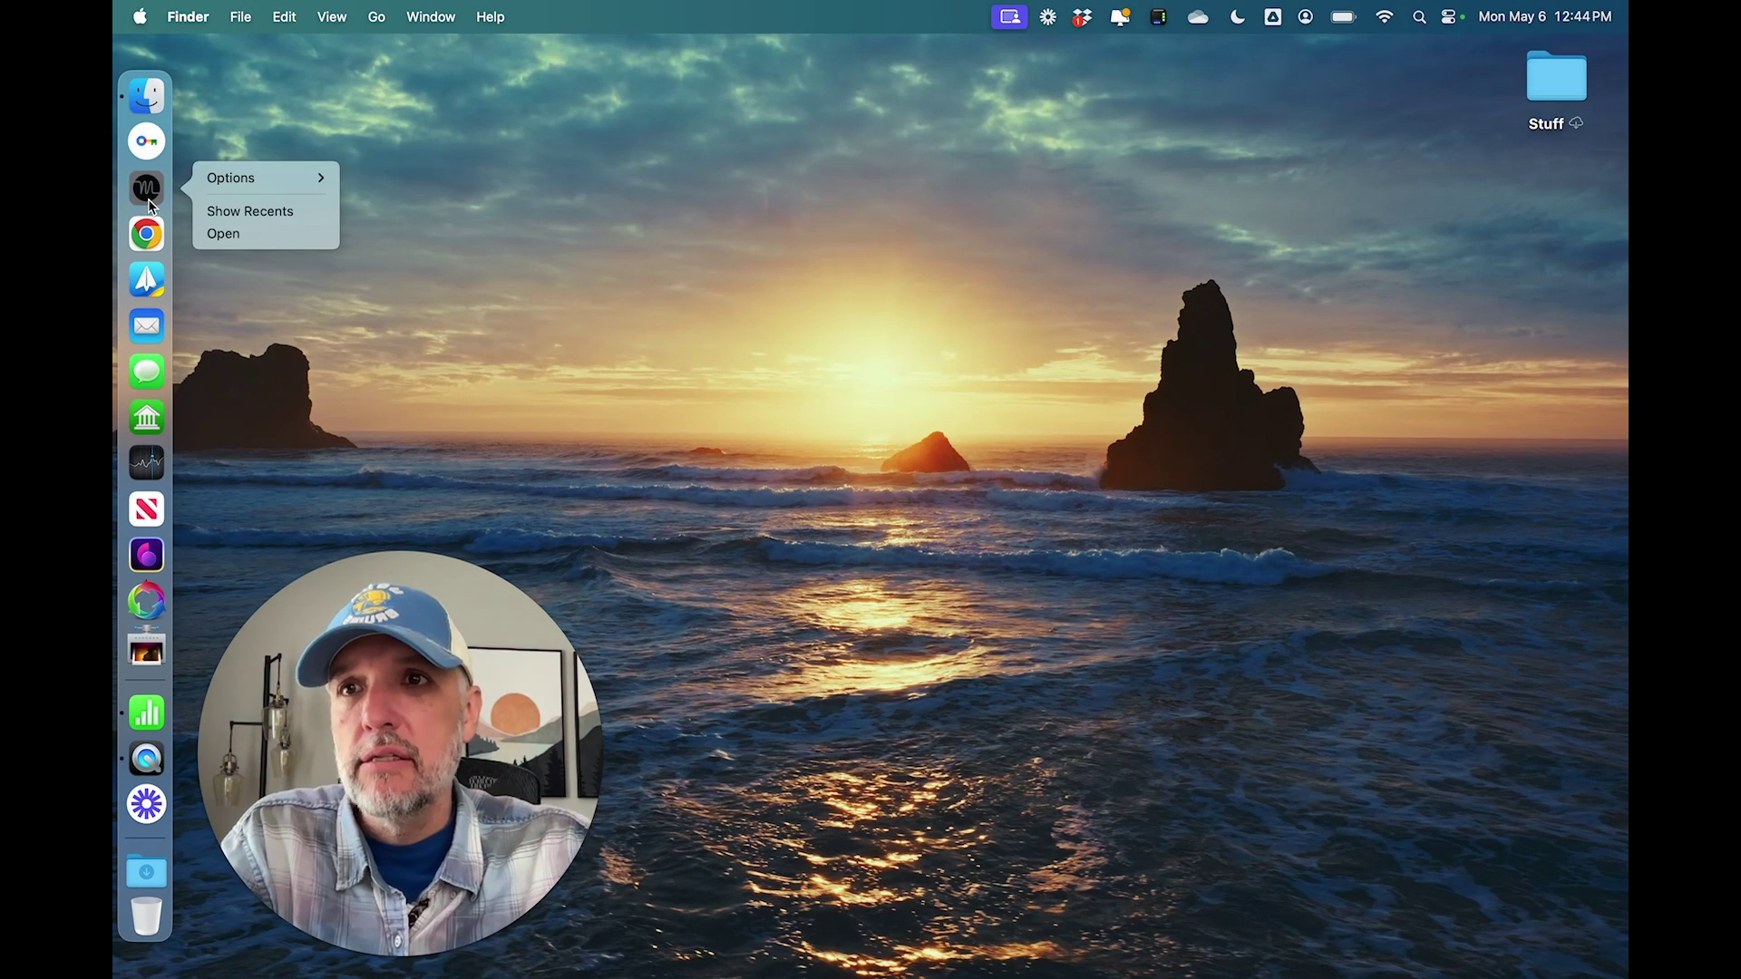
{"action": "mouse_move", "coordinate": [272, 330]}
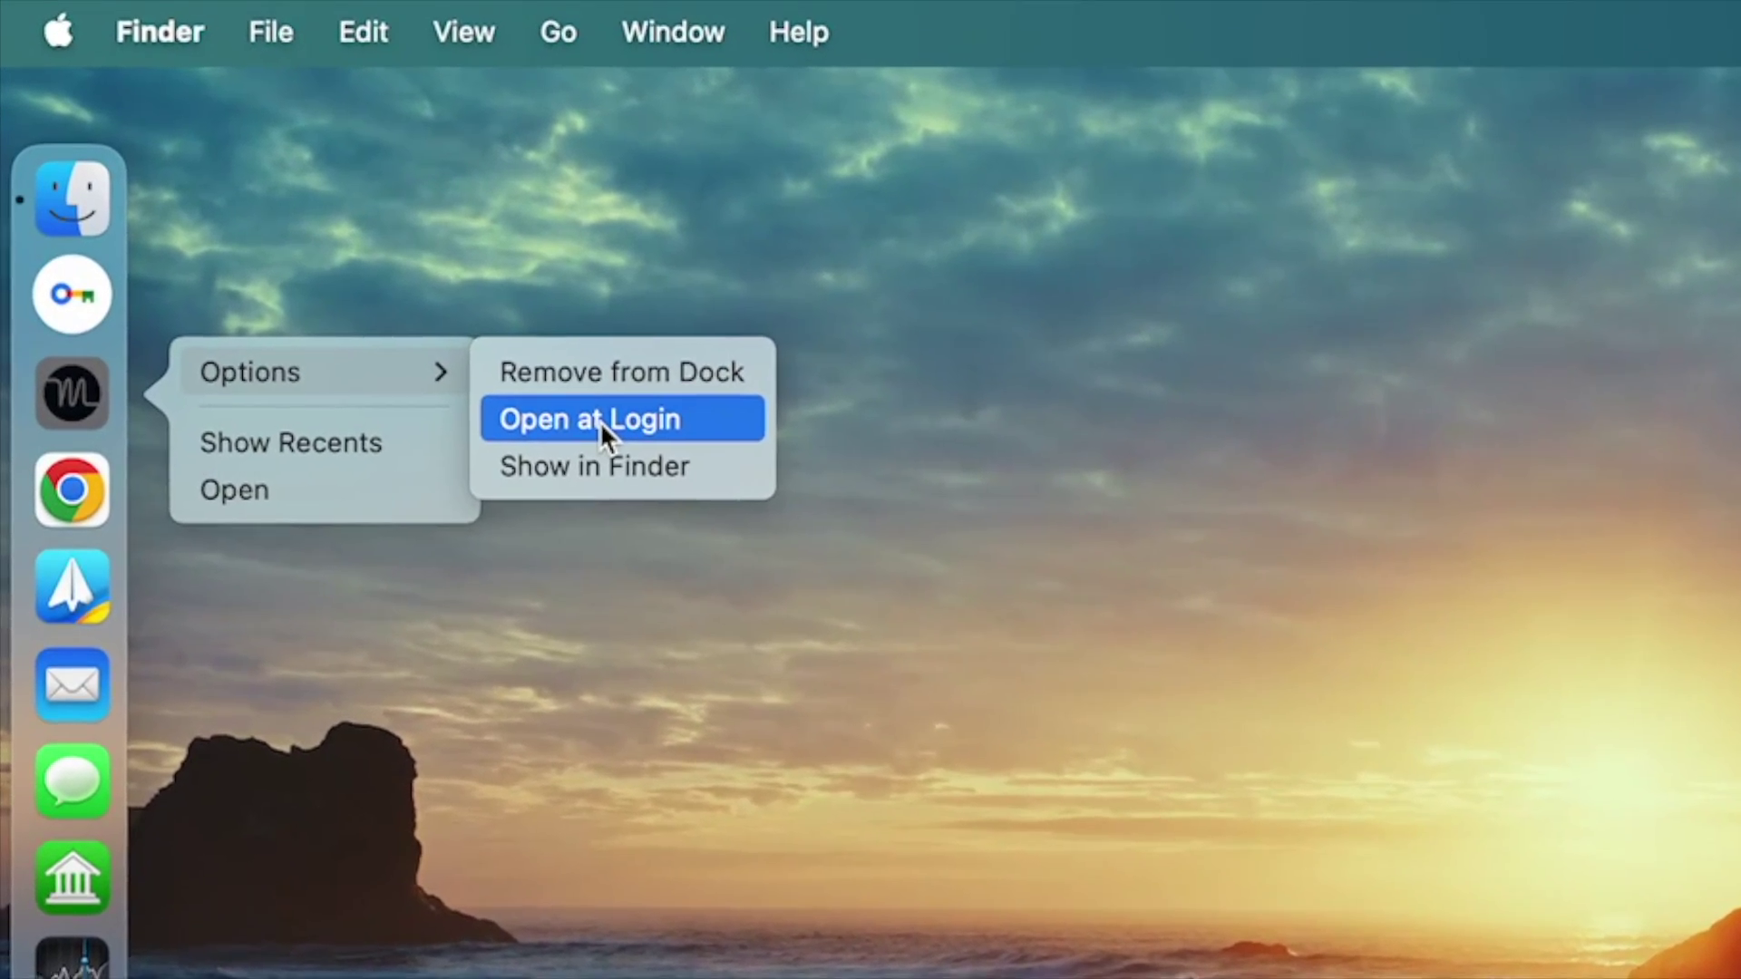
Step: Turn on Open at Login for Motion and Spark from their Dock Options menus
{"action": "left_click", "coordinate": [602, 424]}
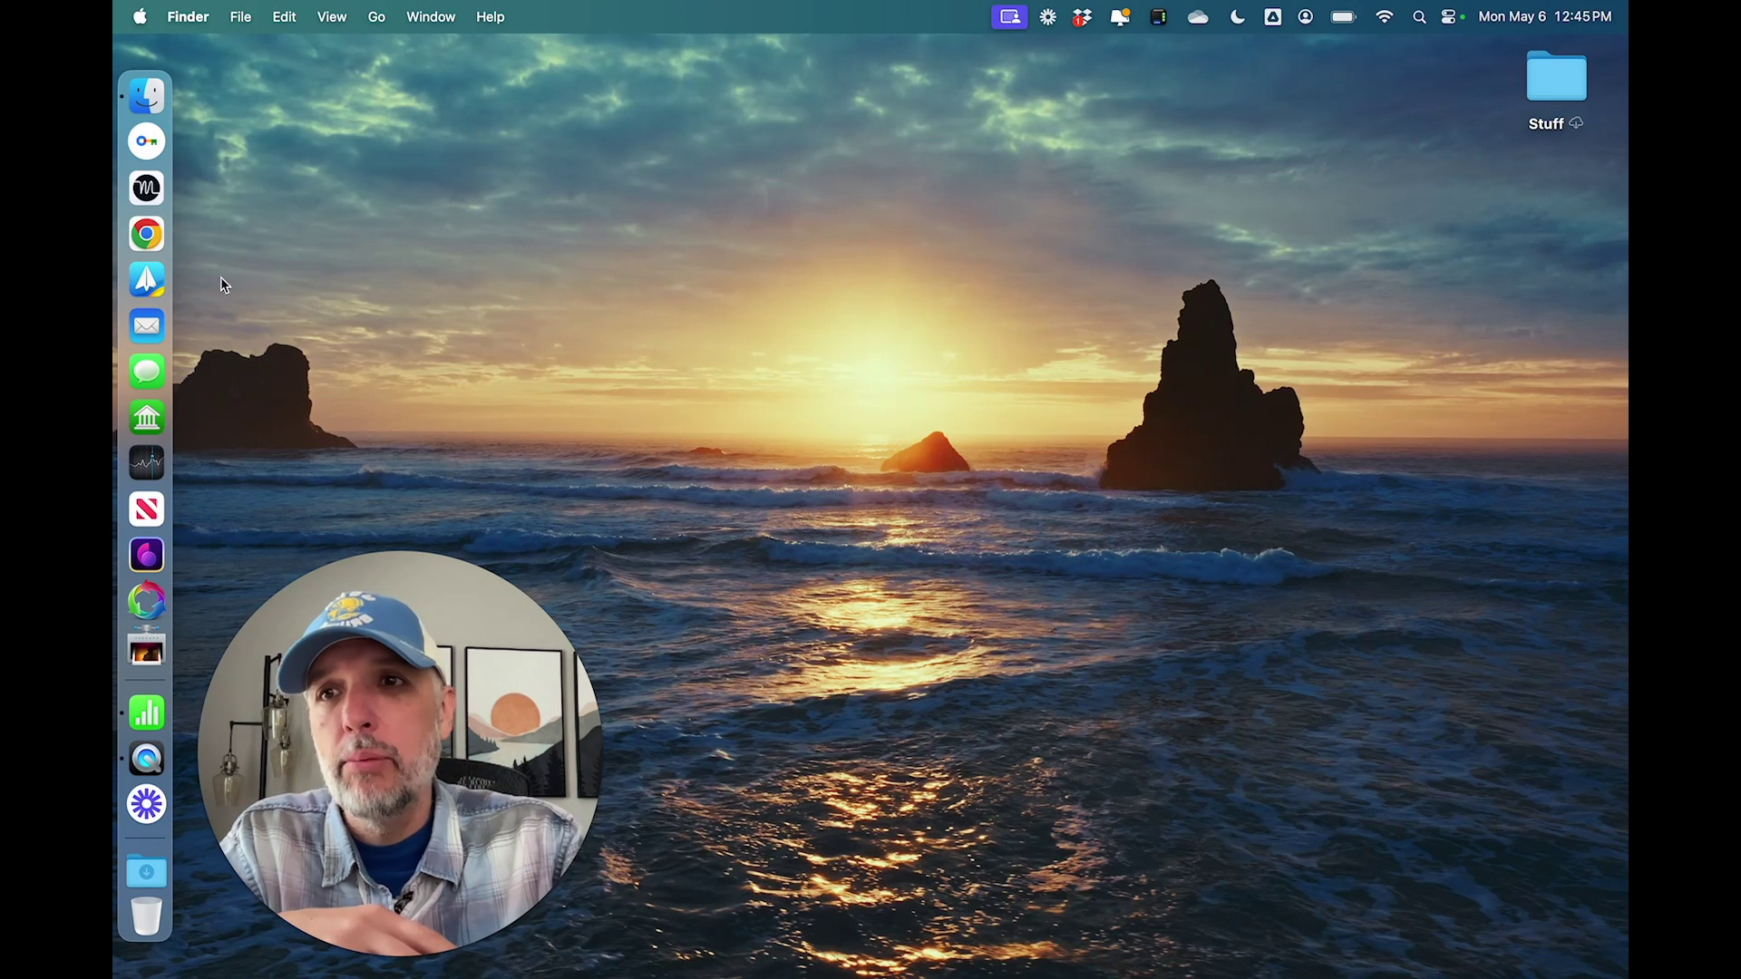
{"action": "right_click", "coordinate": [158, 292]}
{"action": "mouse_move", "coordinate": [258, 270]}
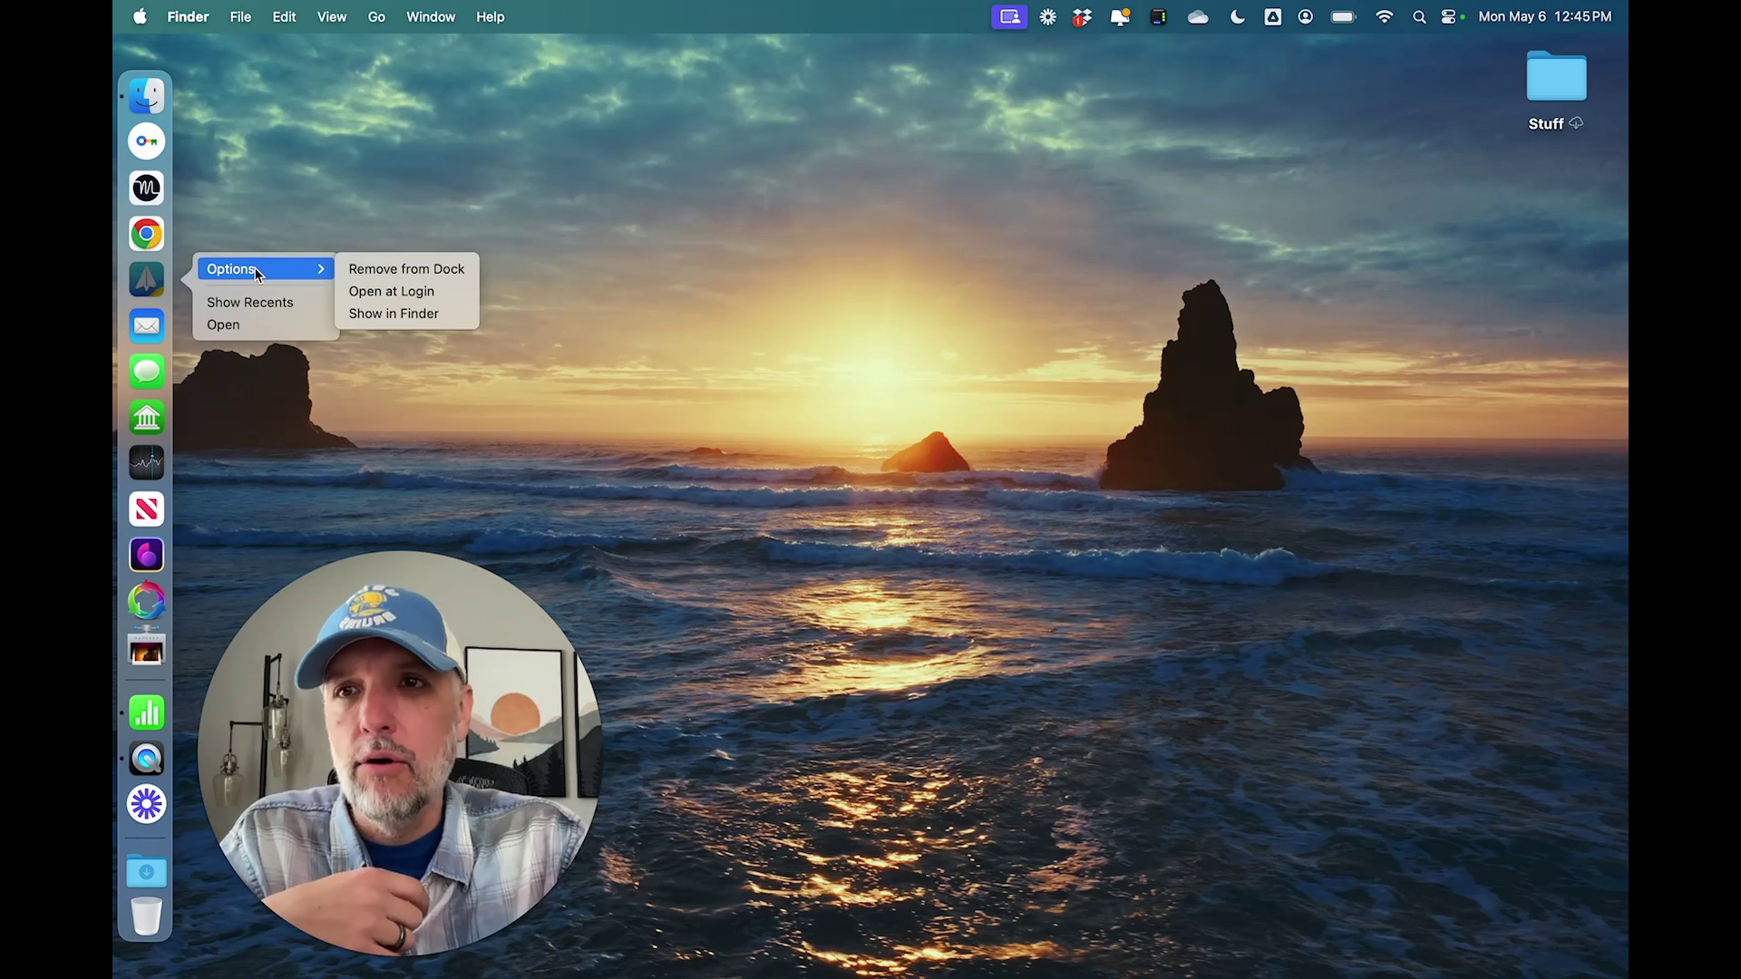
{"action": "left_click", "coordinate": [421, 292]}
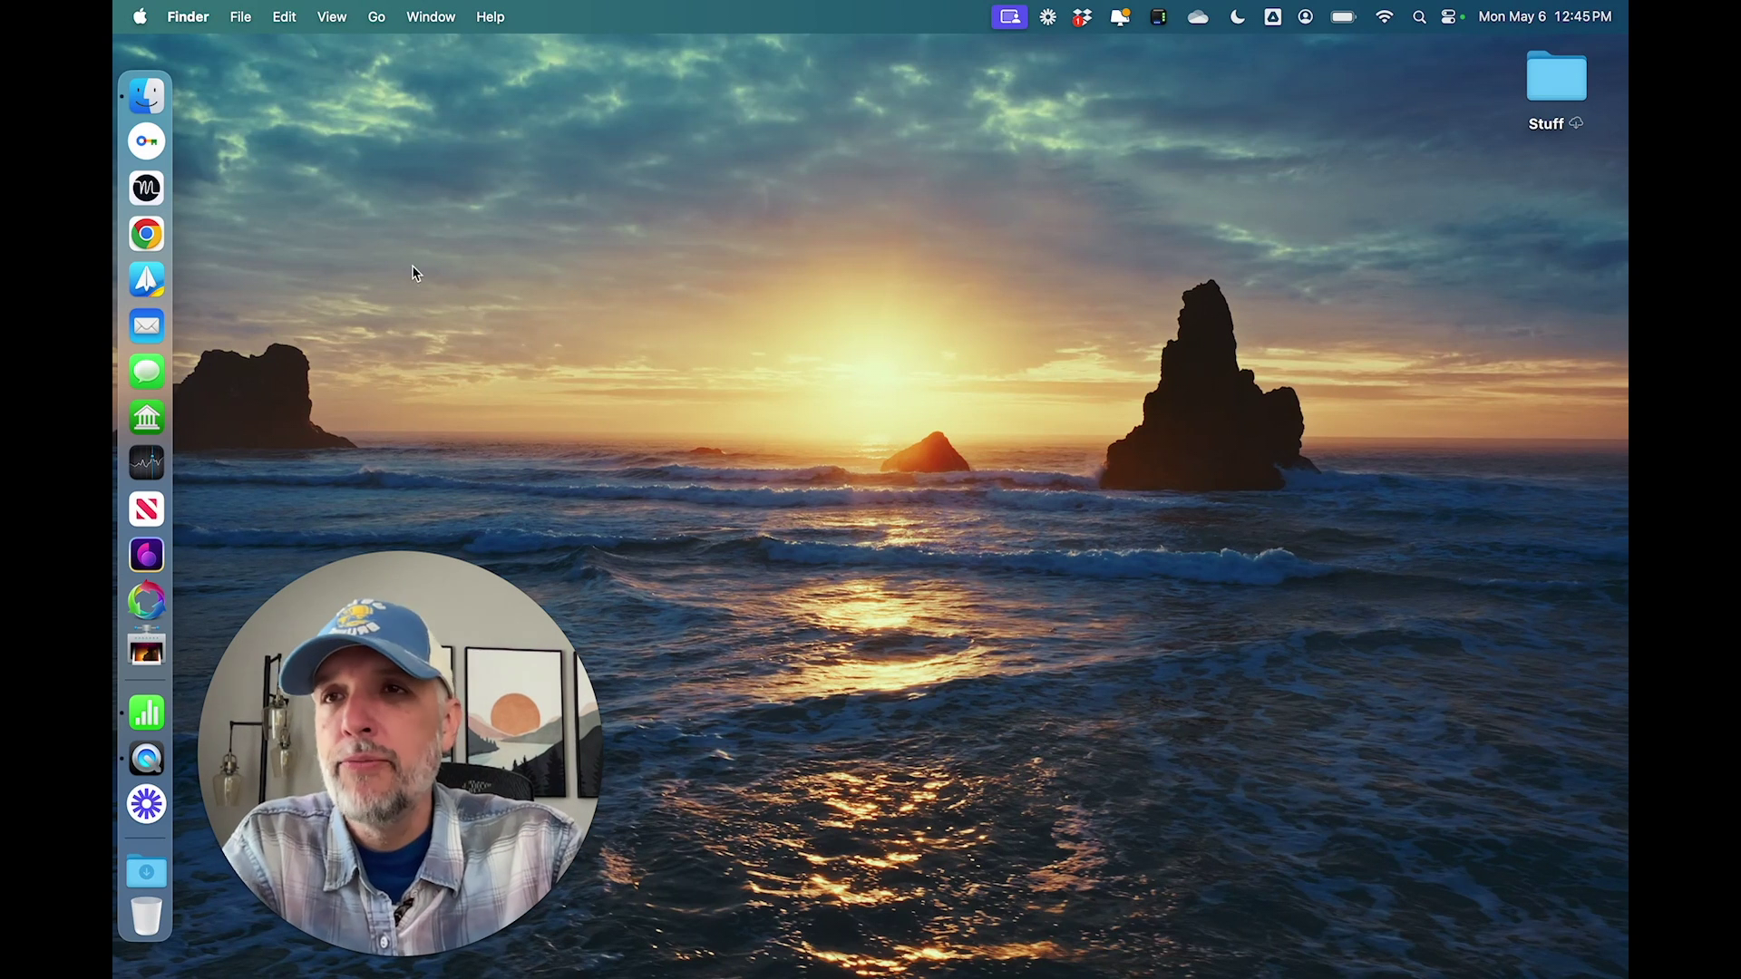
{"action": "left_click", "coordinate": [140, 17]}
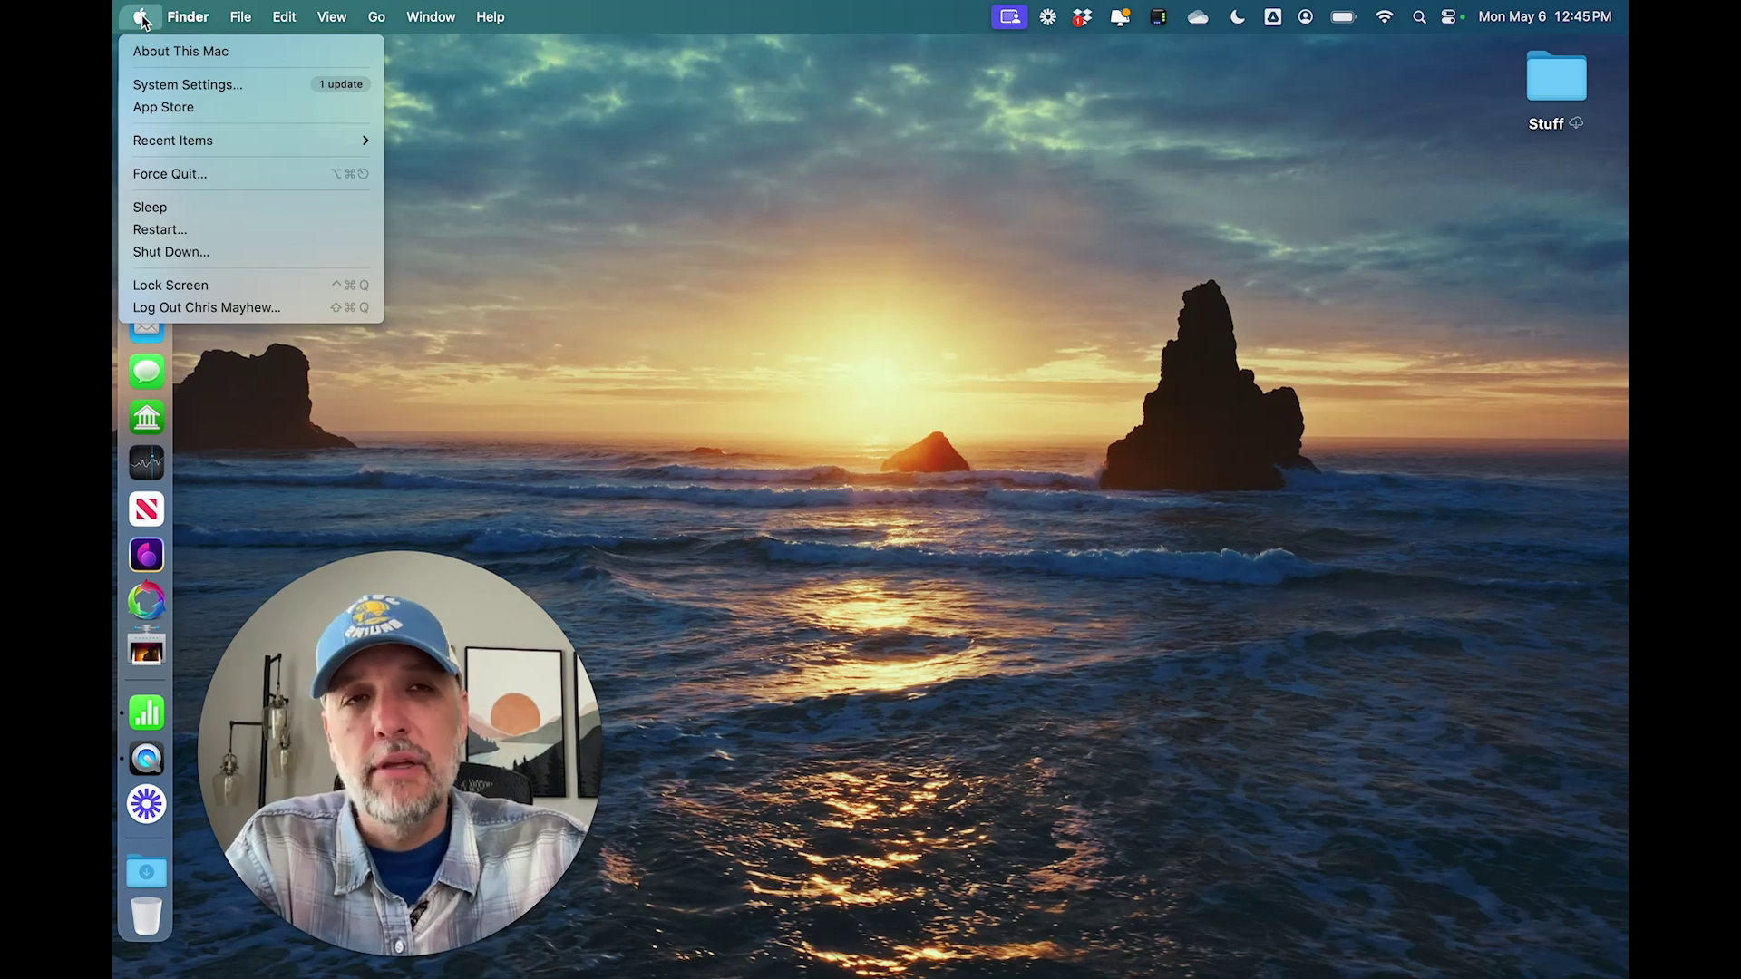
Step: Open System Settings, centre its window, and search the settings for 'login'
{"action": "left_click", "coordinate": [163, 90]}
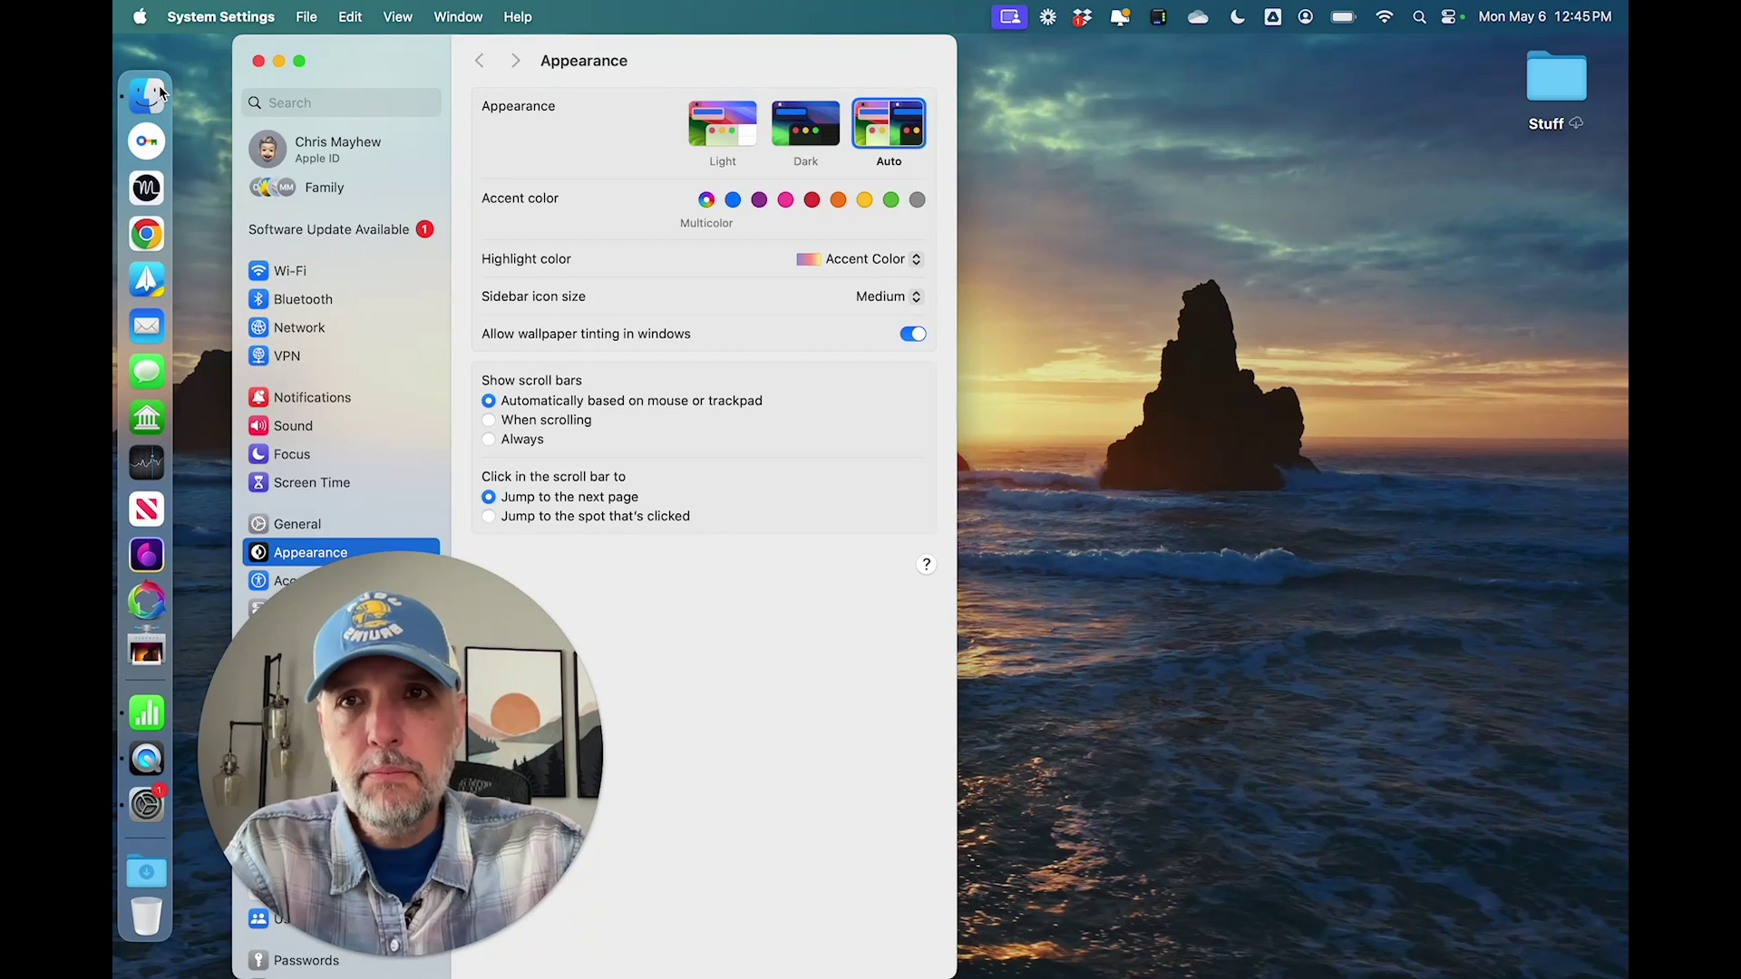
{"action": "left_click_drag", "start_coordinate": [390, 61], "coordinate": [785, 61]}
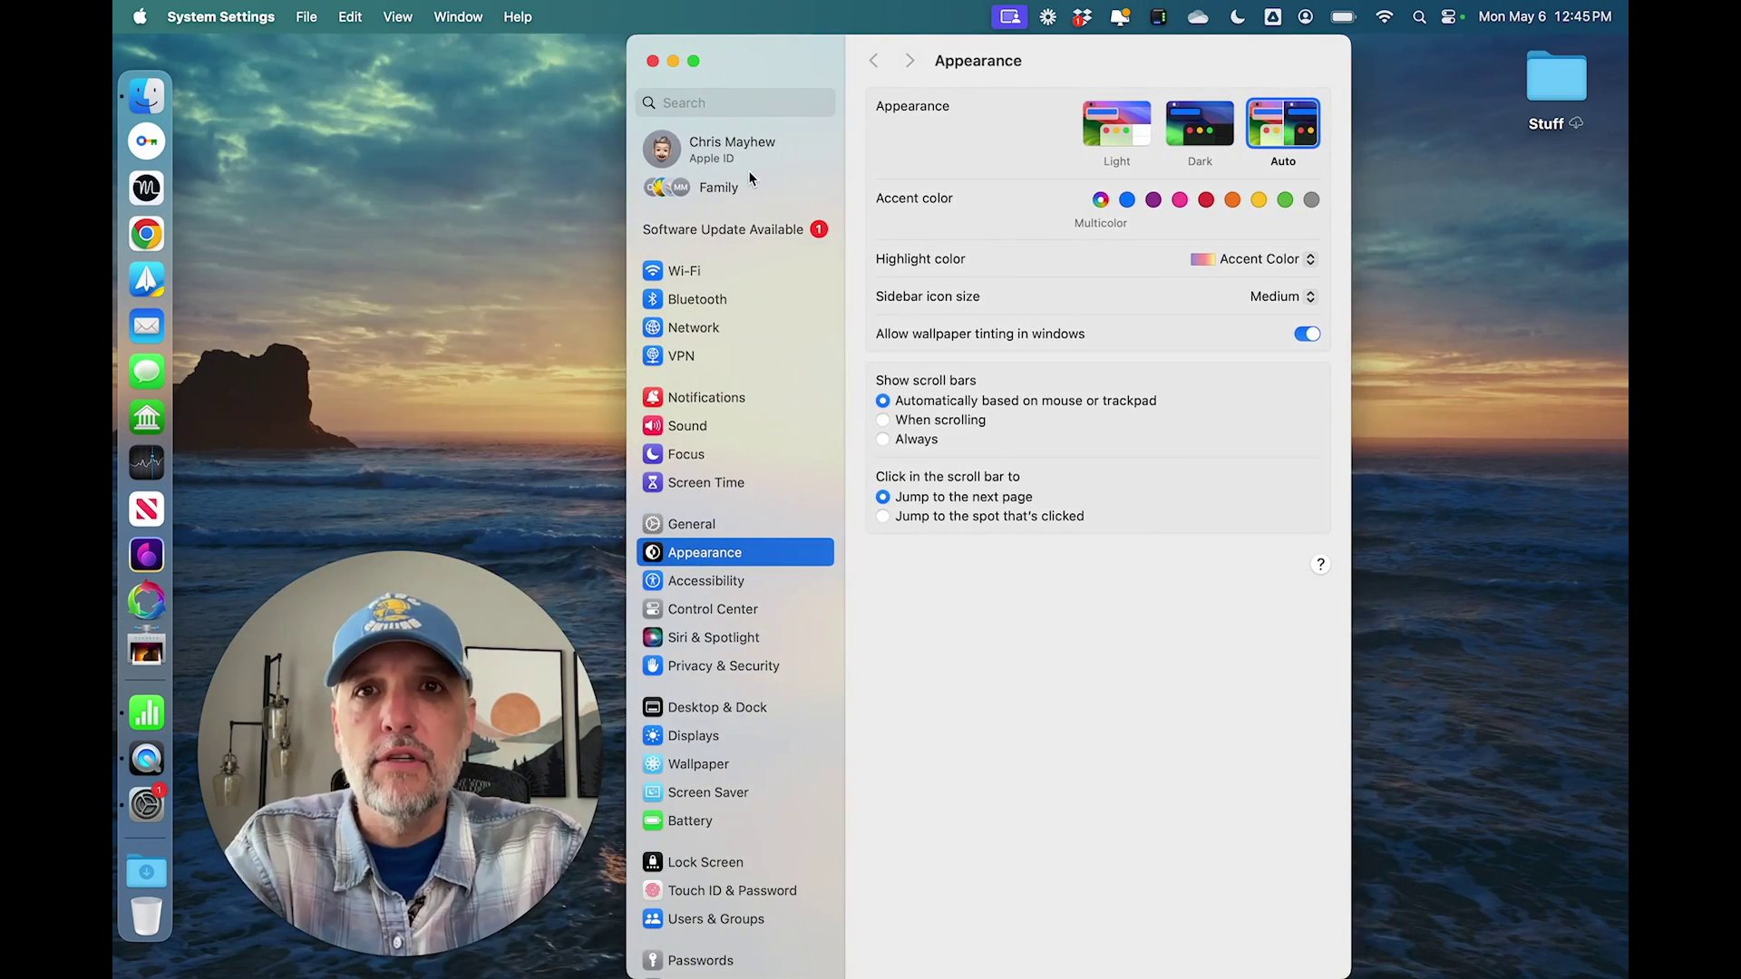
{"action": "left_click", "coordinate": [711, 103]}
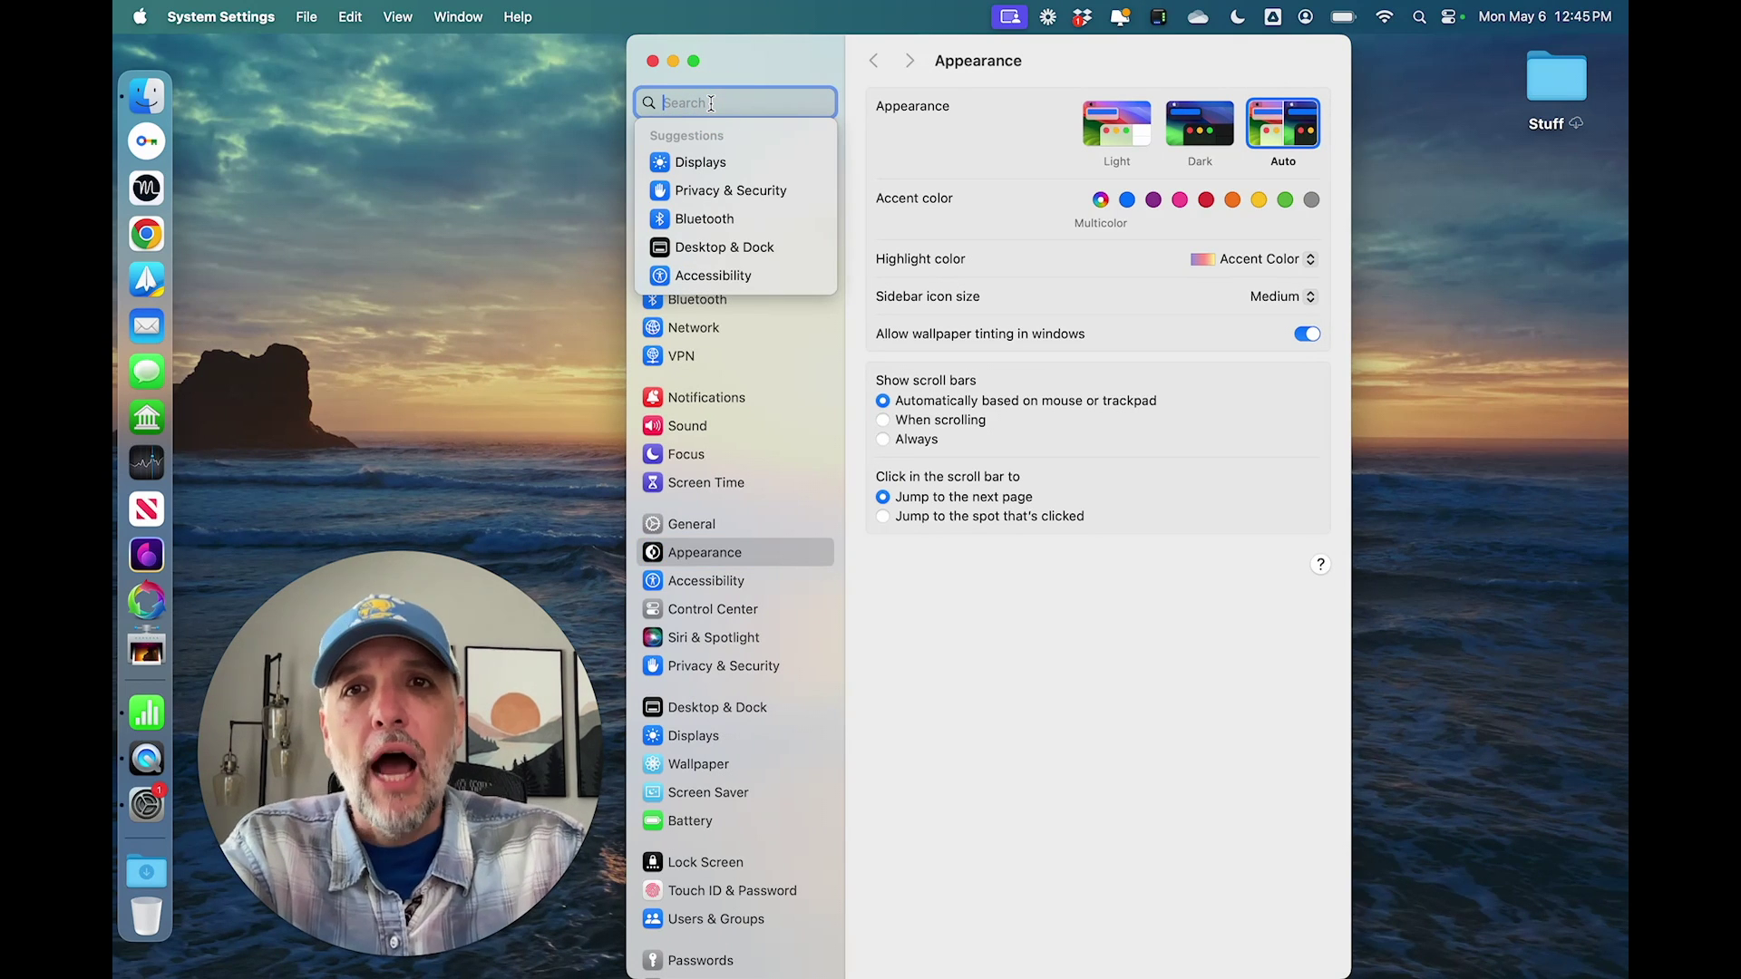
{"action": "type", "text": "login"}
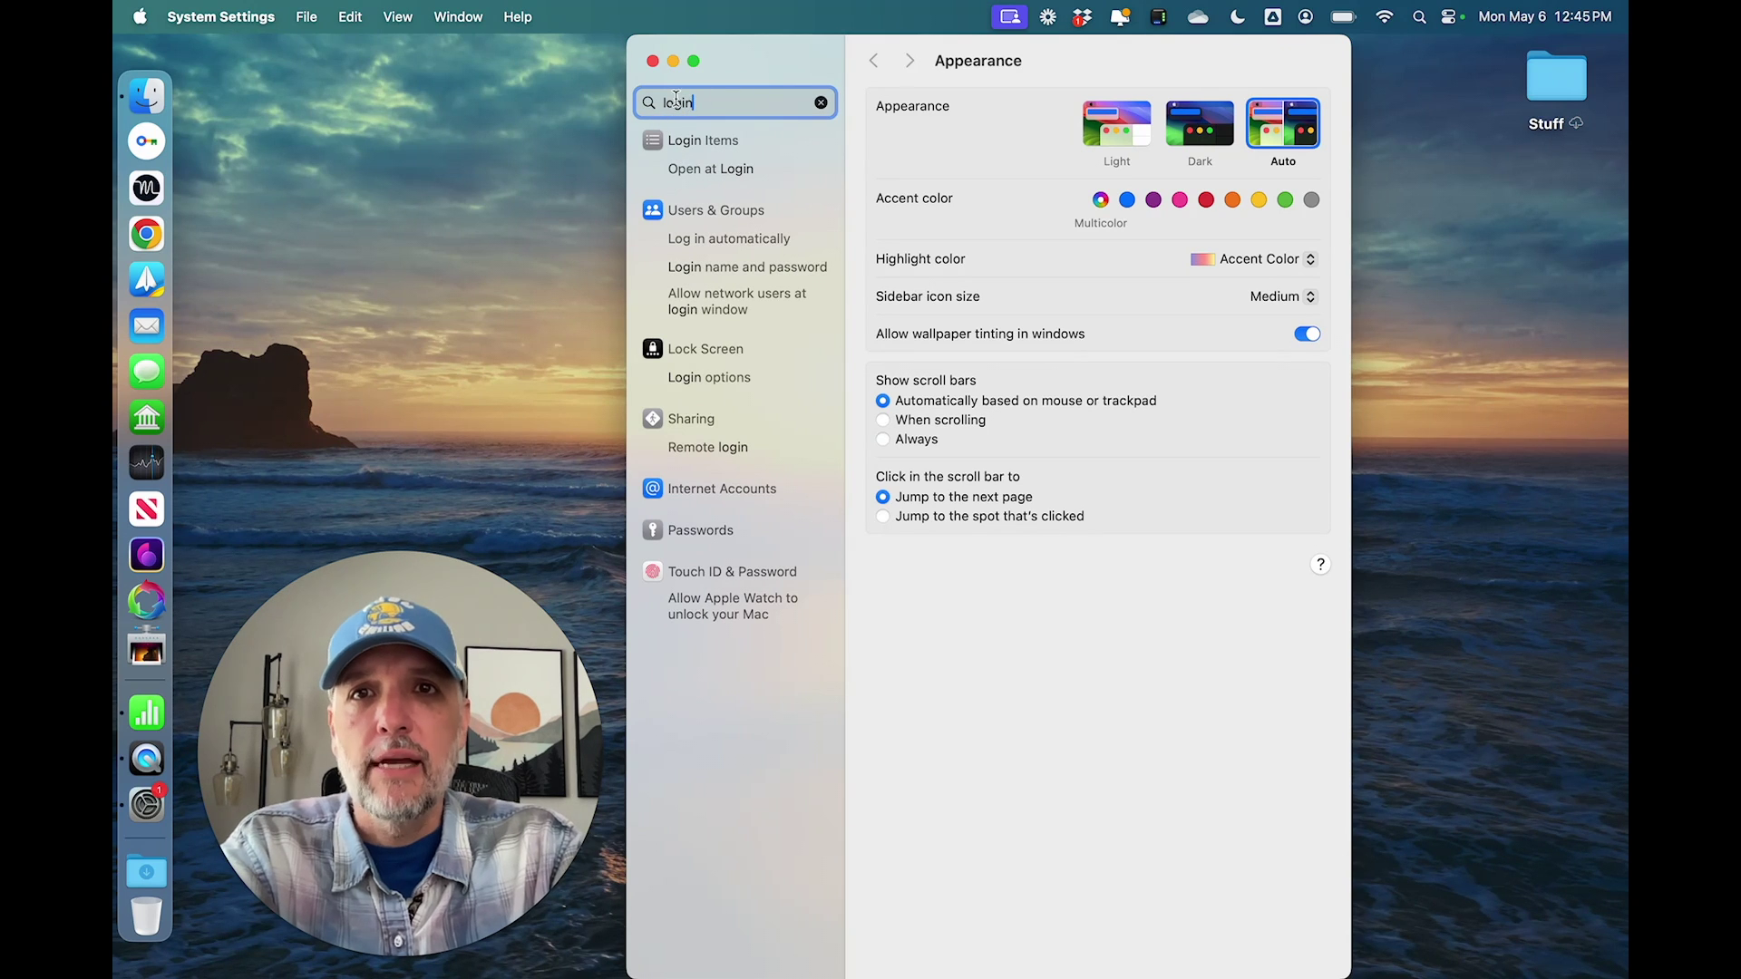
Step: Open Login Items and select the Spark Desktop entry in the Open at Login list
{"action": "left_click", "coordinate": [706, 146]}
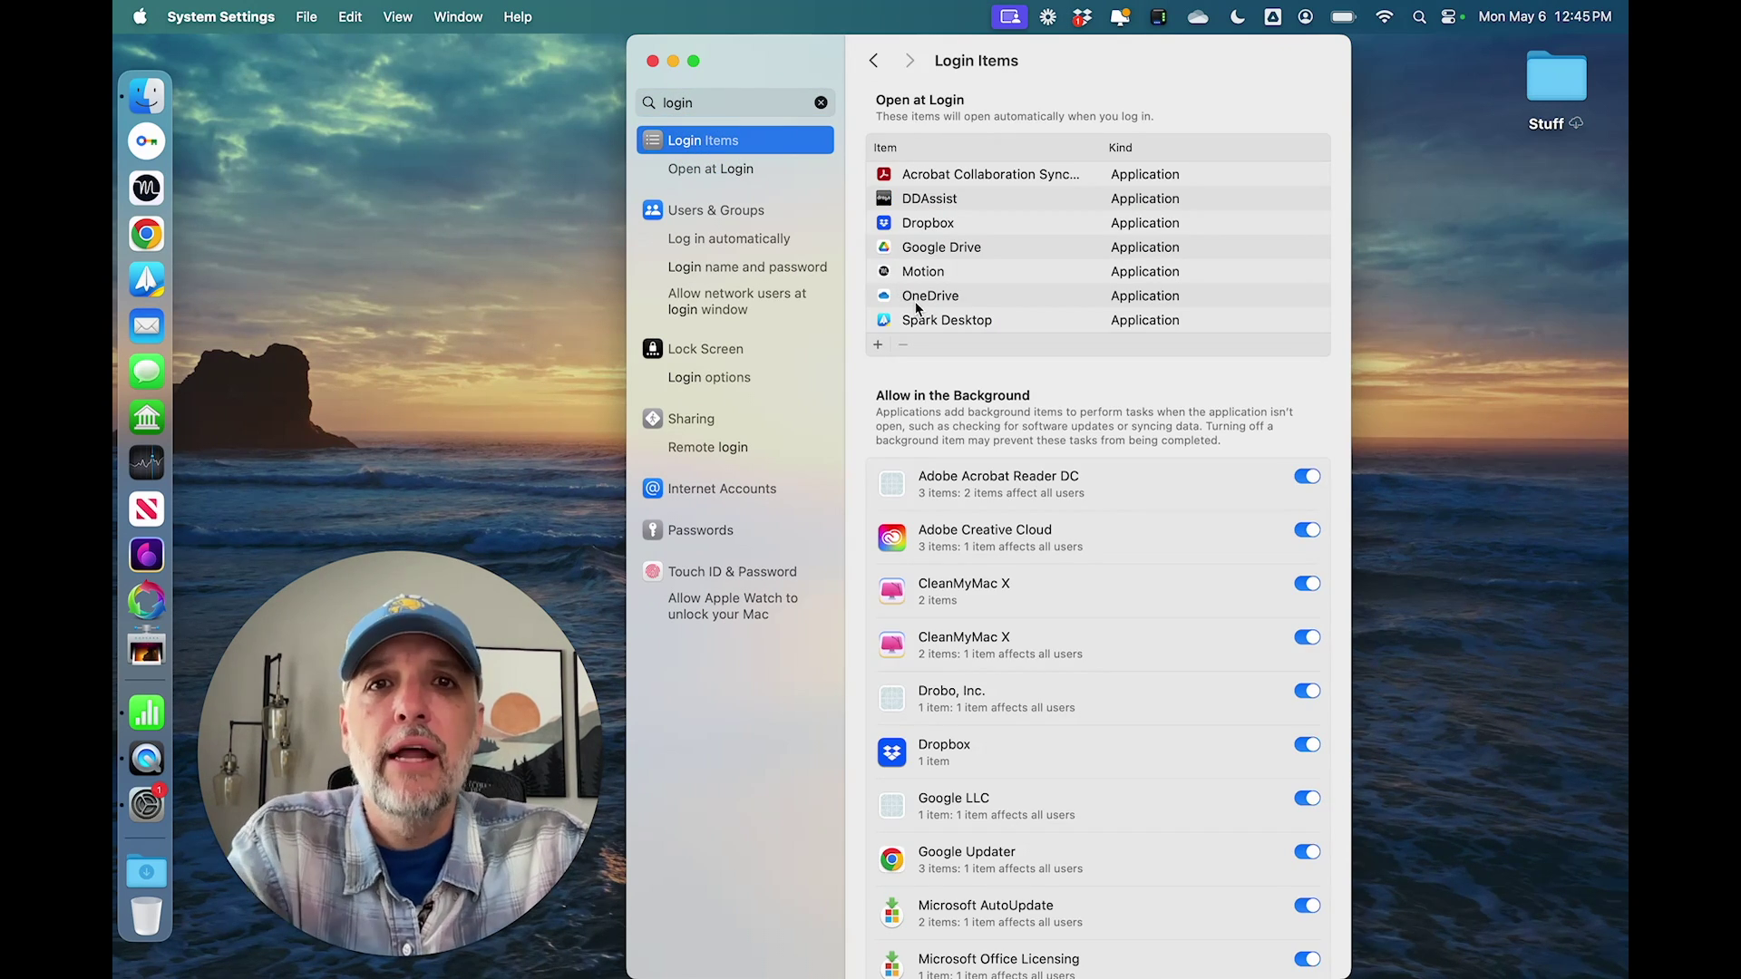
{"action": "scroll", "coordinate": [1028, 291], "scroll_direction": "down", "scroll_amount": 1}
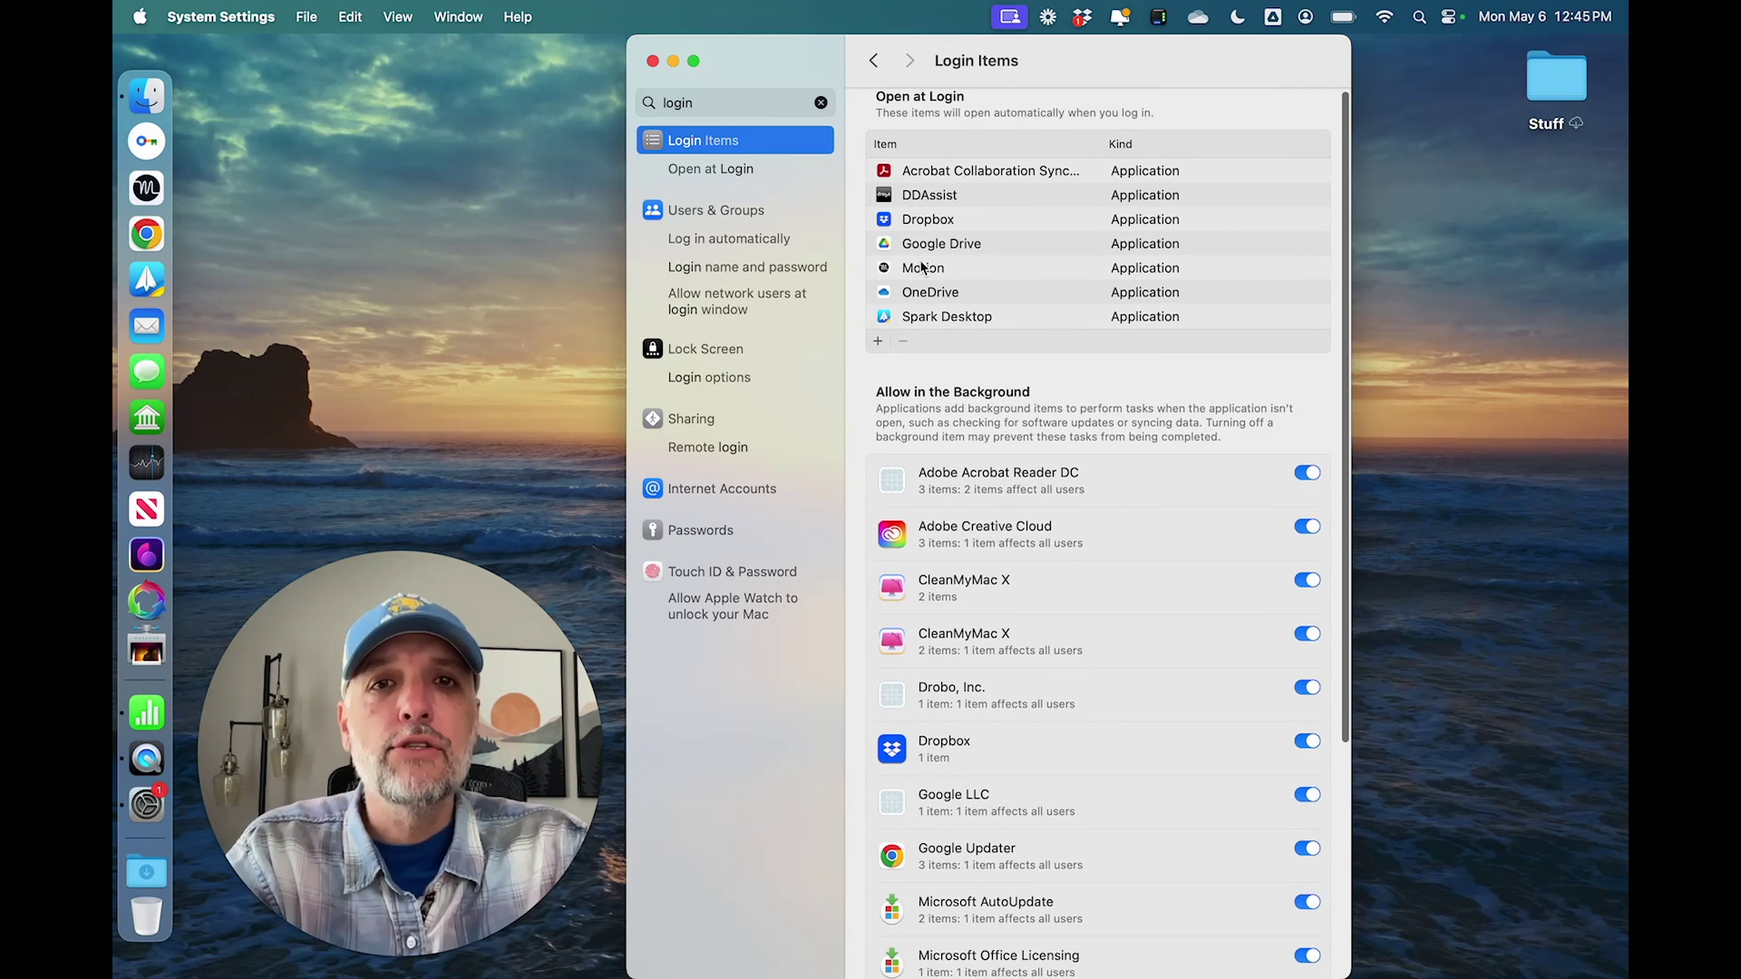
{"action": "left_click", "coordinate": [922, 267]}
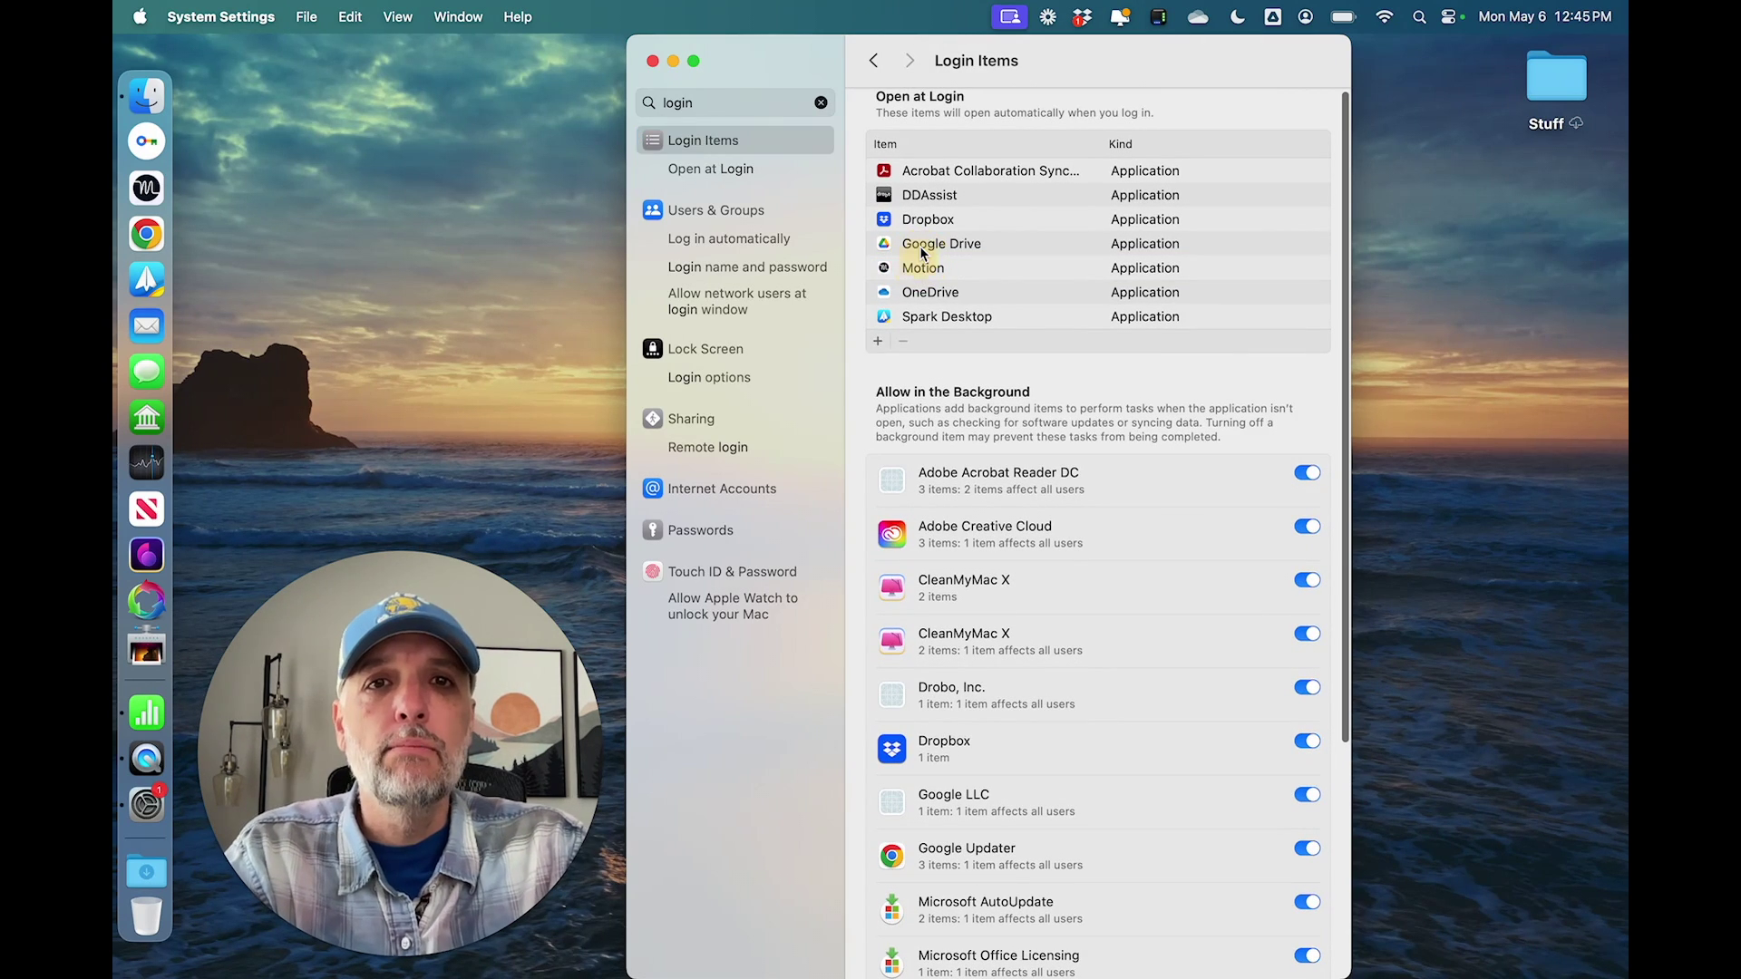
{"action": "left_click", "coordinate": [929, 320]}
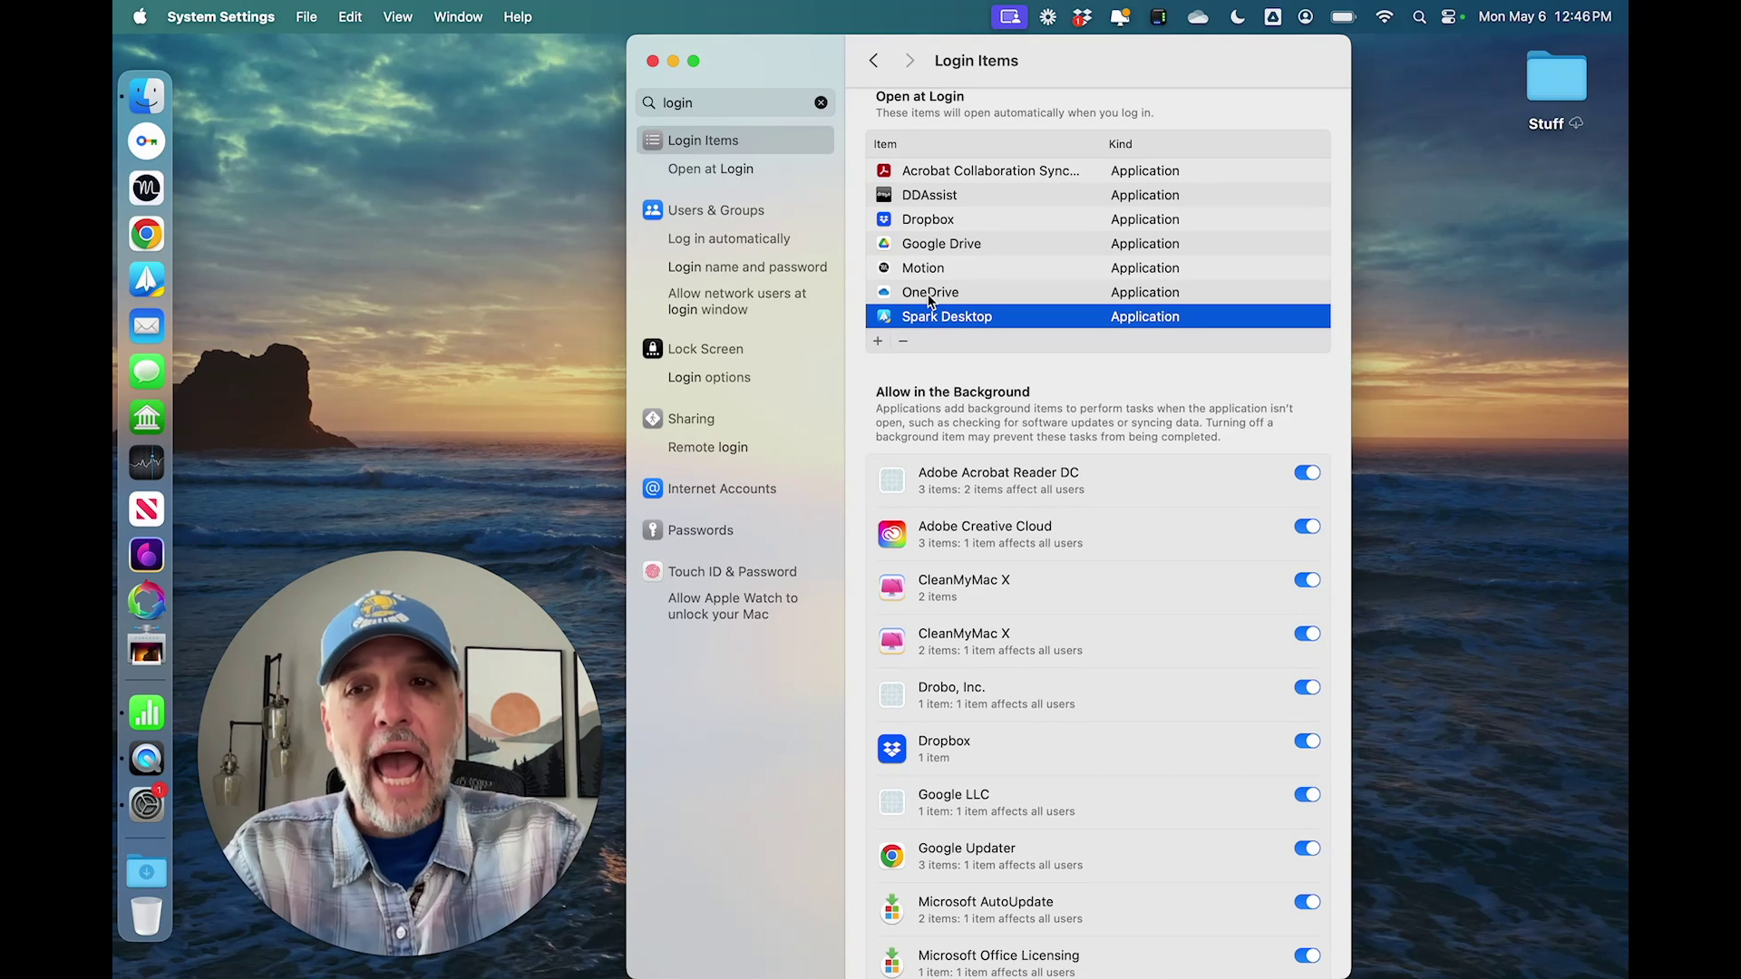
{"action": "left_click", "coordinate": [878, 342]}
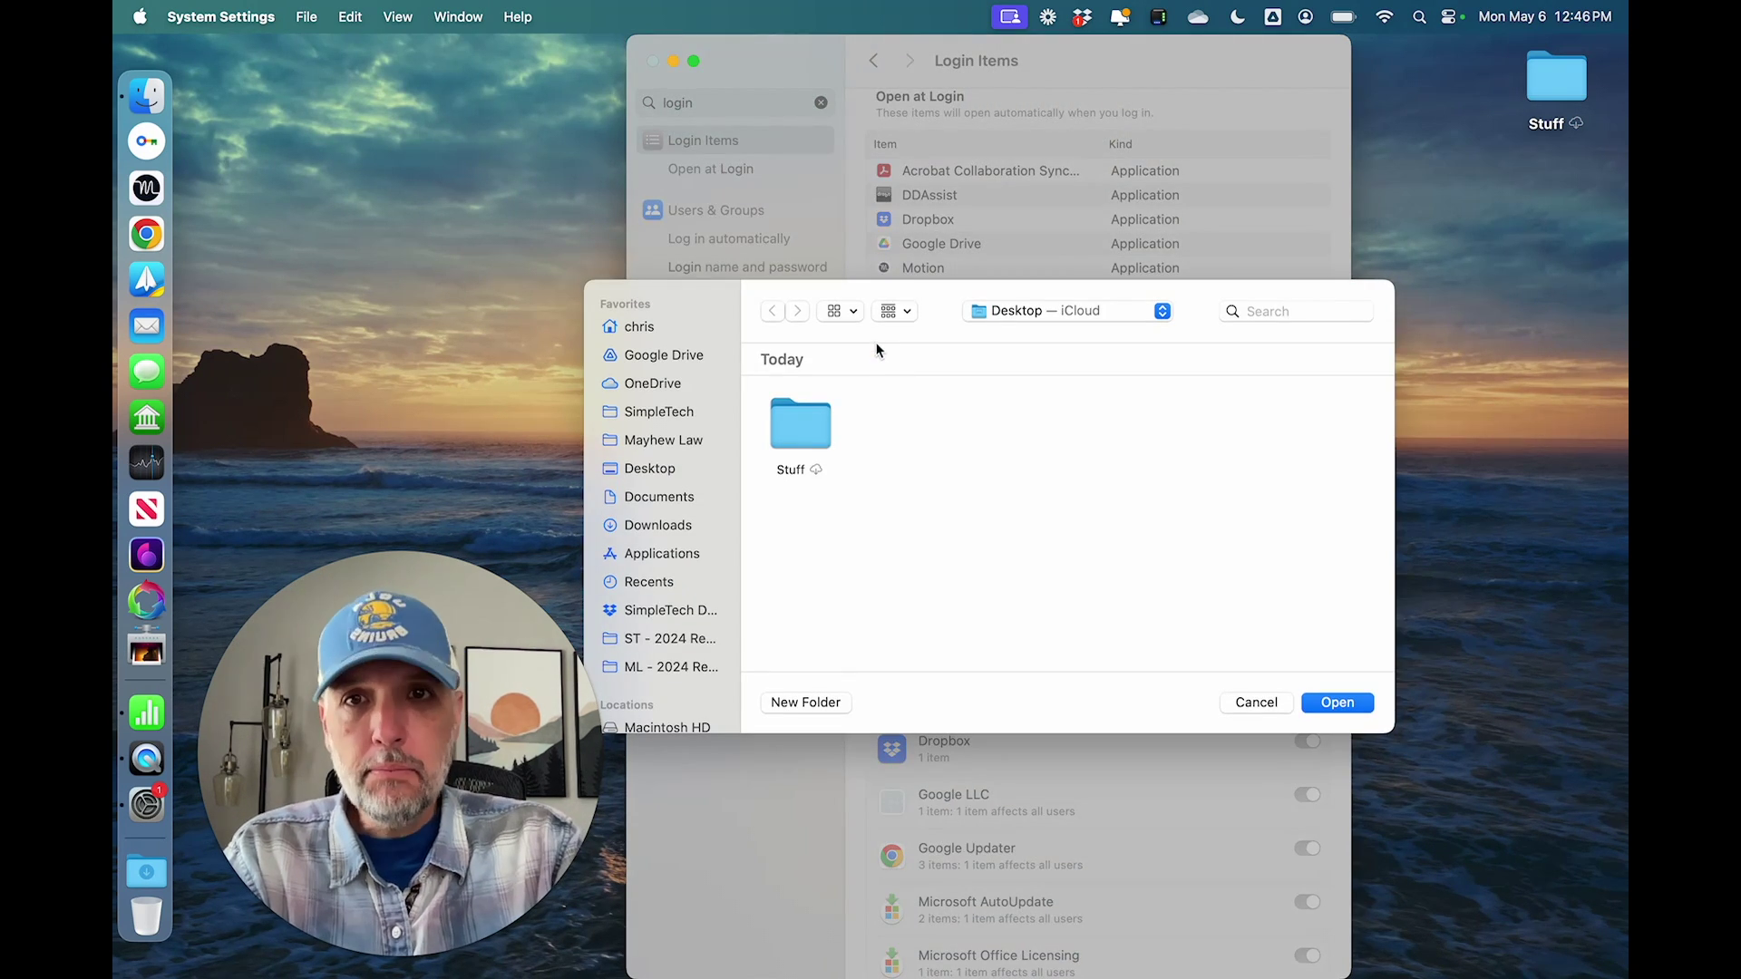
Step: Add Calculator to Open at Login from the Applications folder, listed with Group By set to None
{"action": "left_click", "coordinate": [643, 558]}
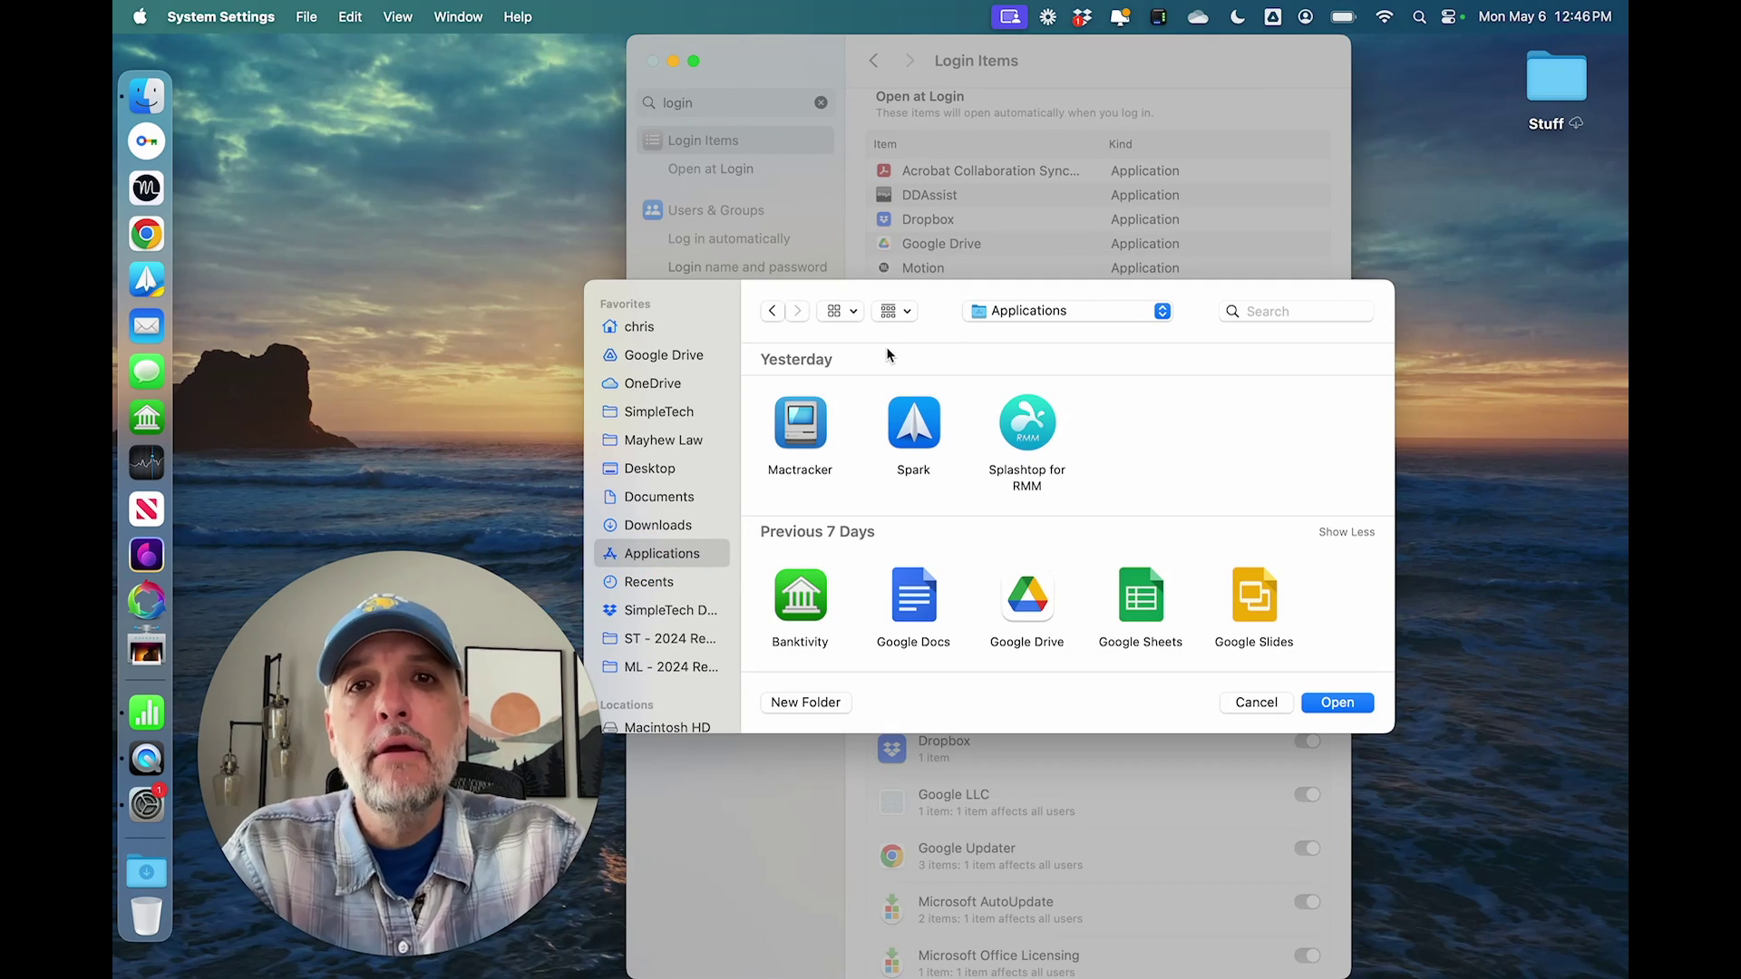
{"action": "left_click", "coordinate": [839, 311]}
{"action": "left_click", "coordinate": [888, 311]}
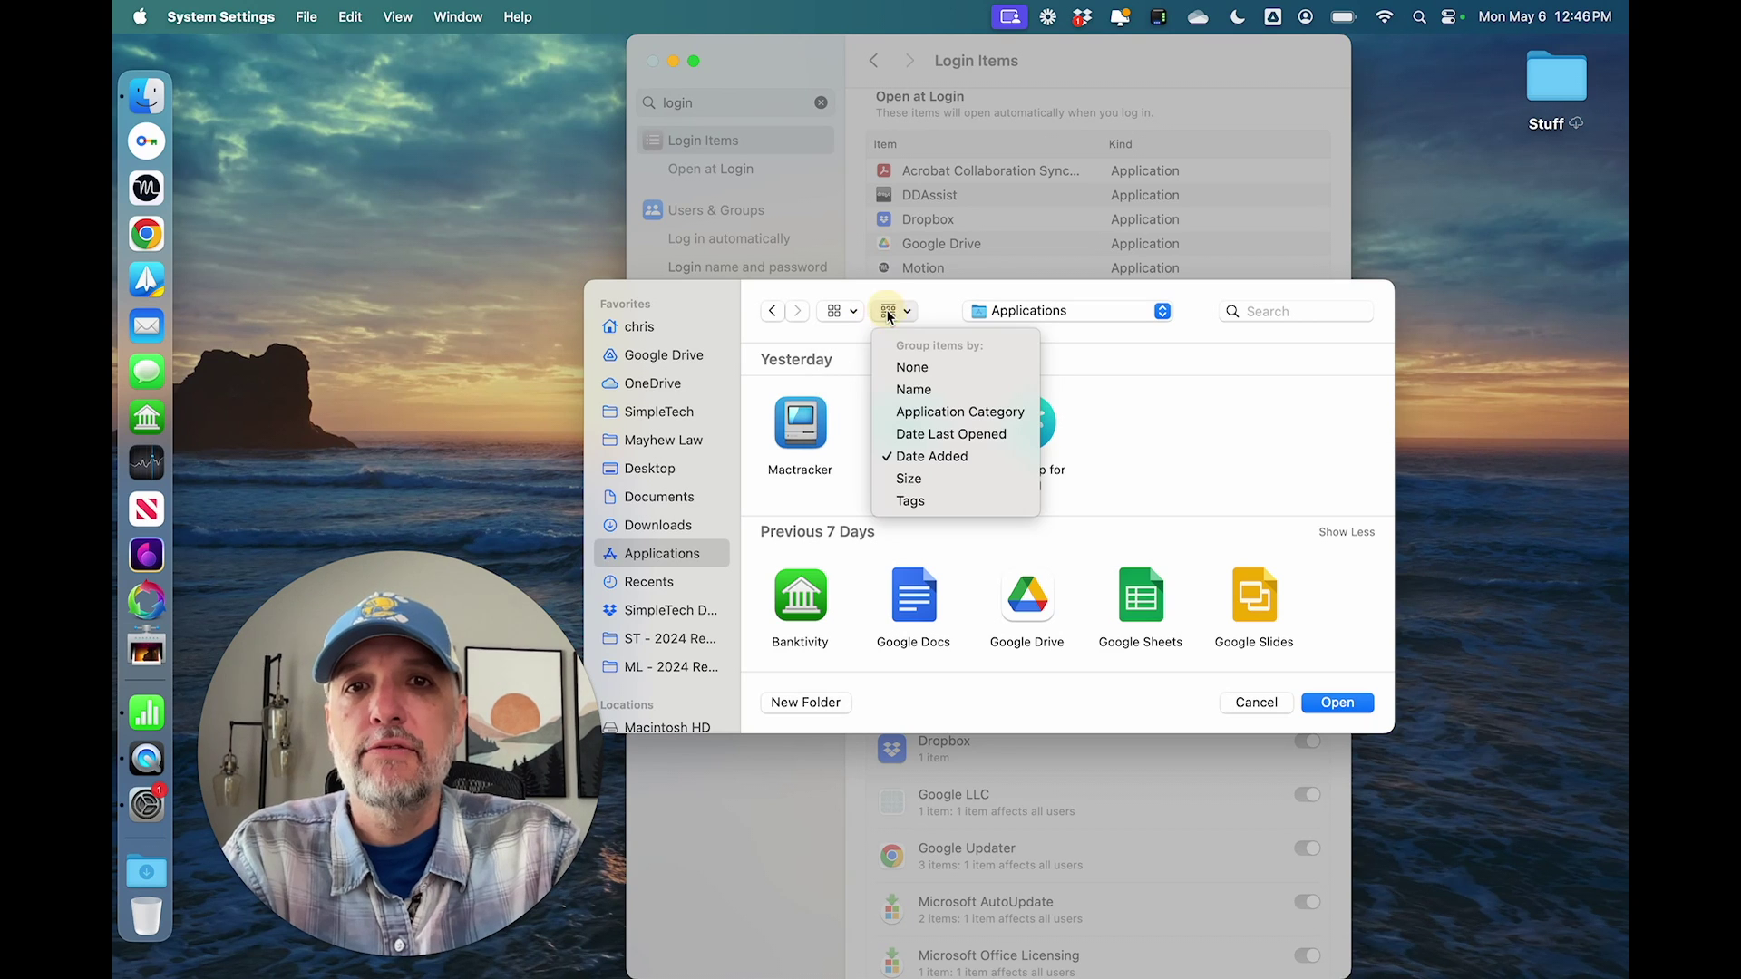
{"action": "left_click", "coordinate": [914, 390]}
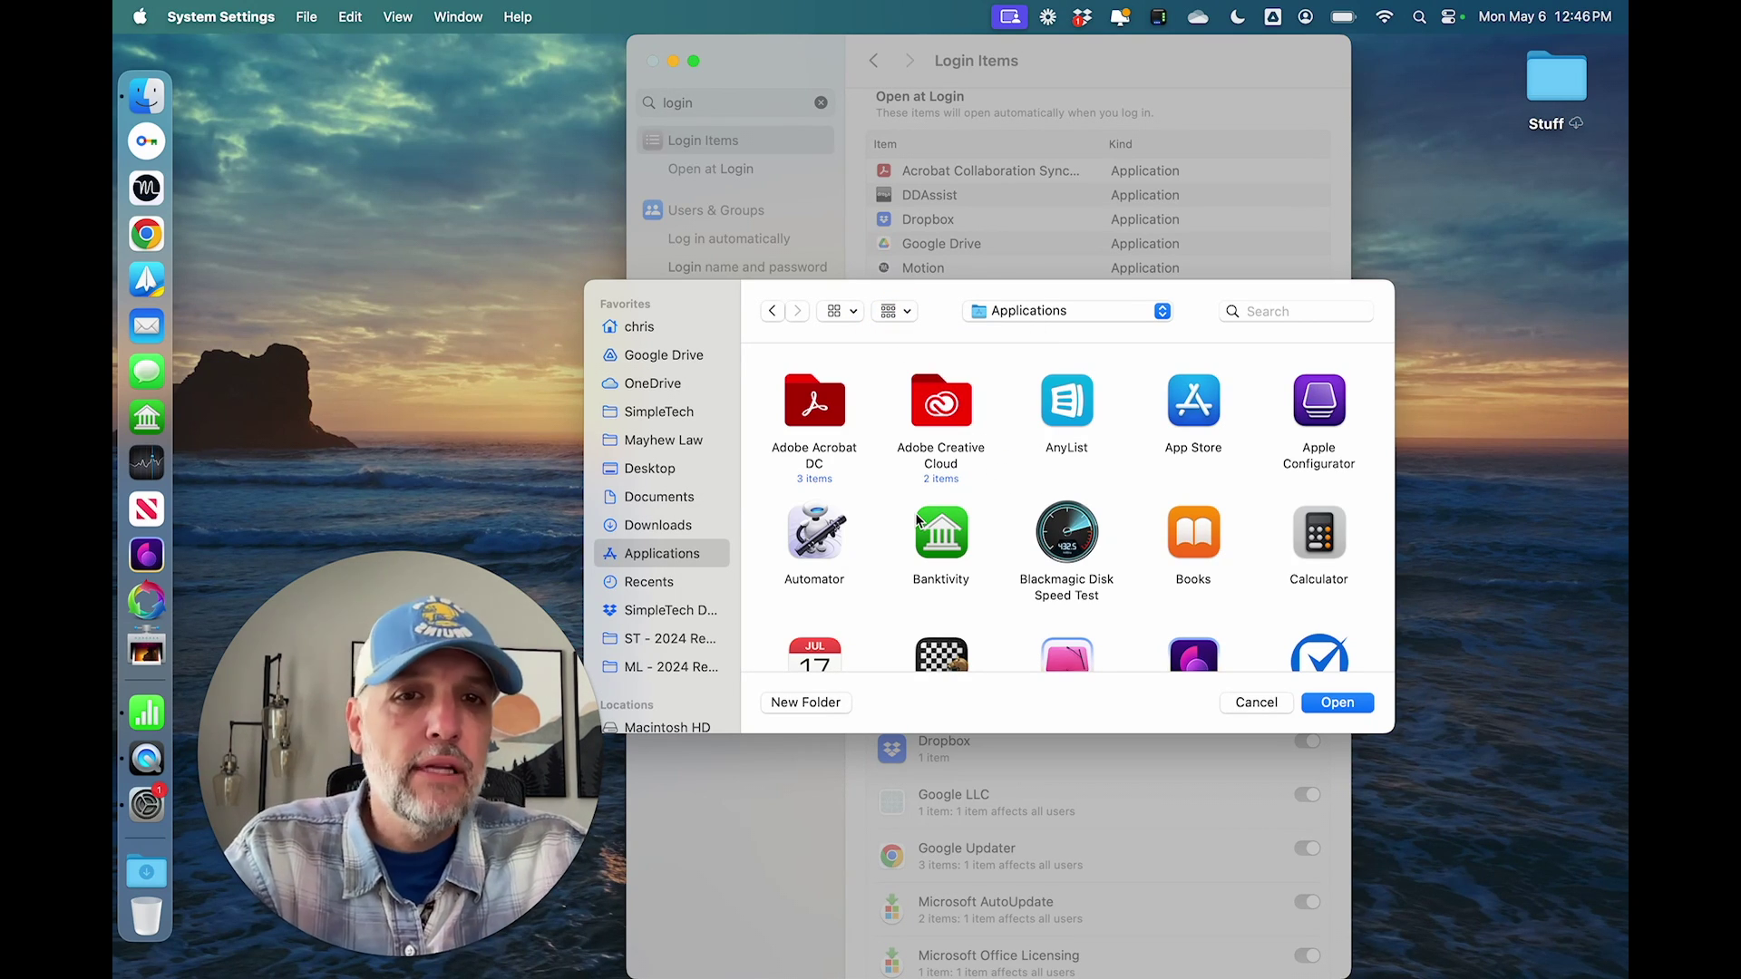
{"action": "scroll", "coordinate": [1088, 538], "scroll_direction": "down", "scroll_amount": 1}
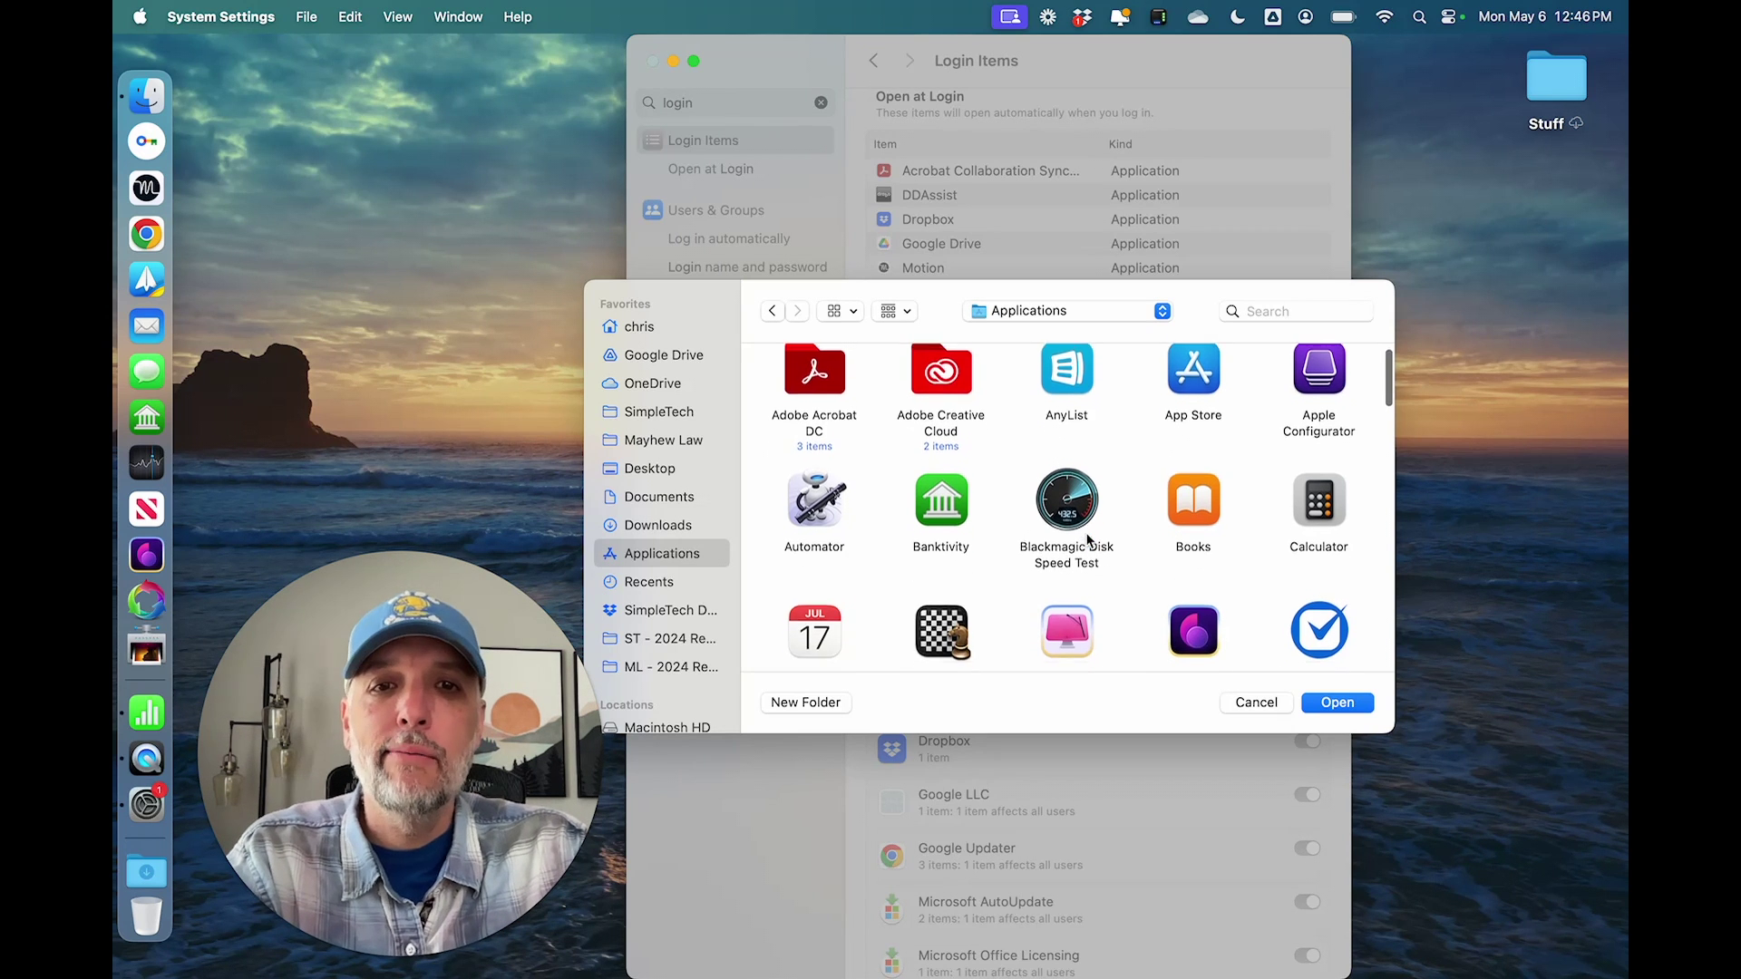
{"action": "scroll", "coordinate": [1087, 539], "scroll_direction": "down", "scroll_amount": 2}
{"action": "scroll", "coordinate": [1087, 538], "scroll_direction": "up", "scroll_amount": 2}
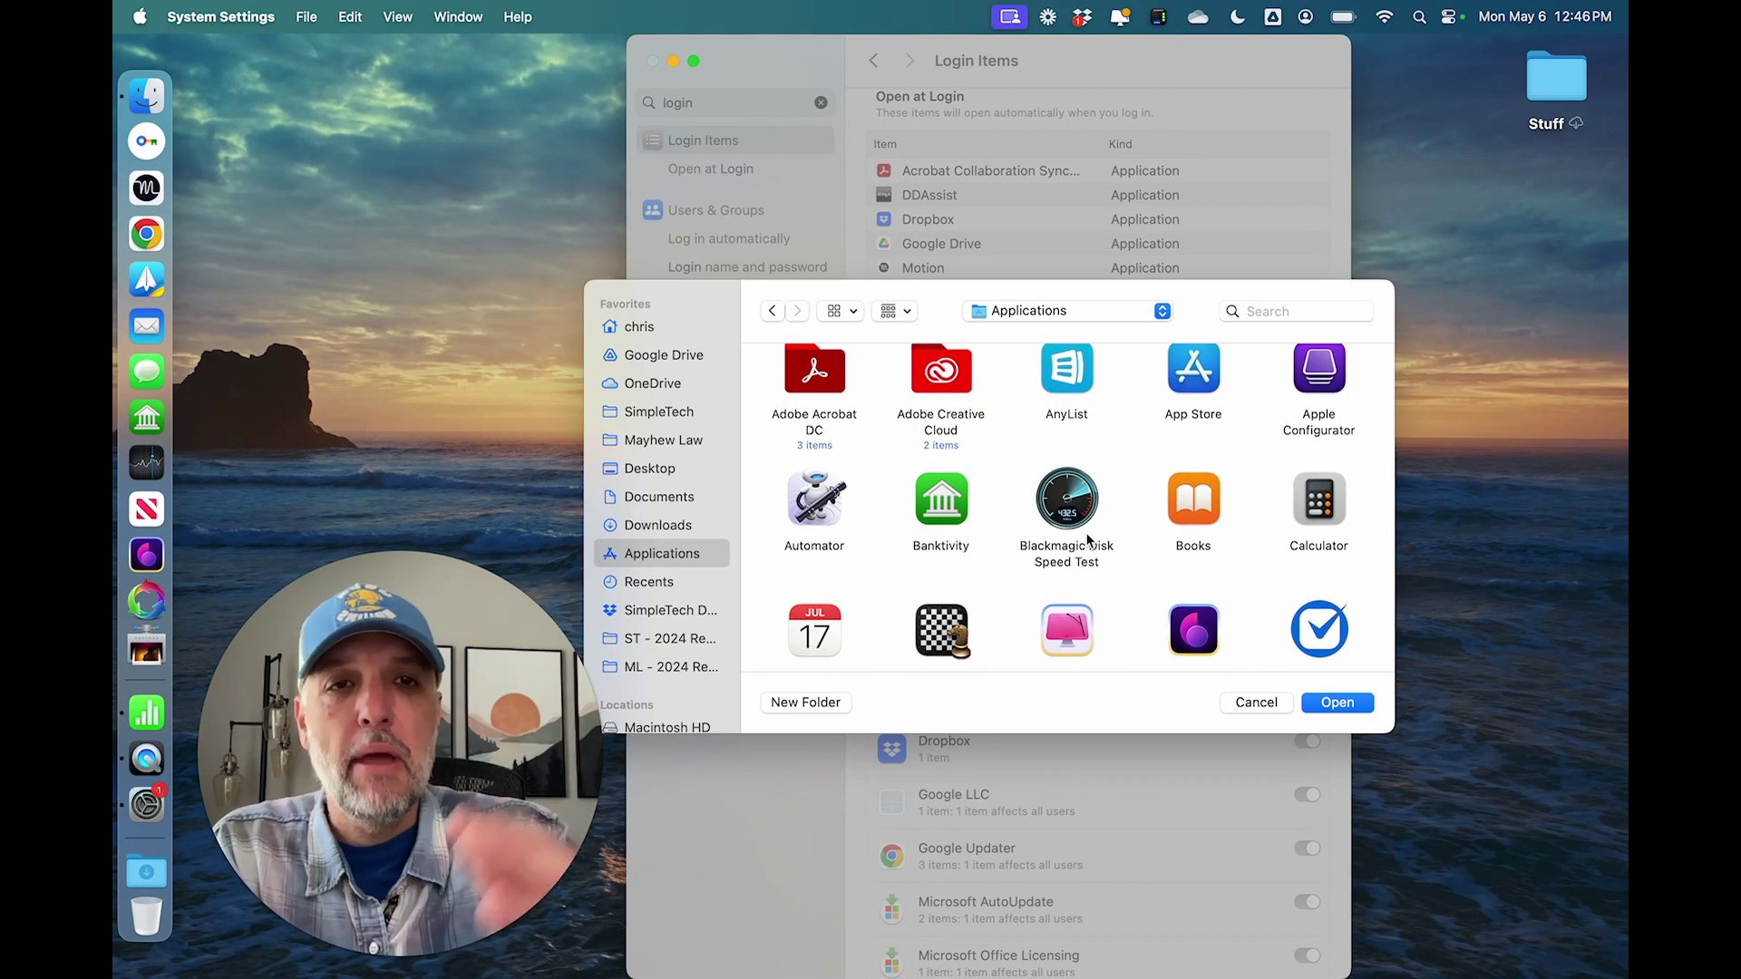
{"action": "left_click", "coordinate": [1306, 515]}
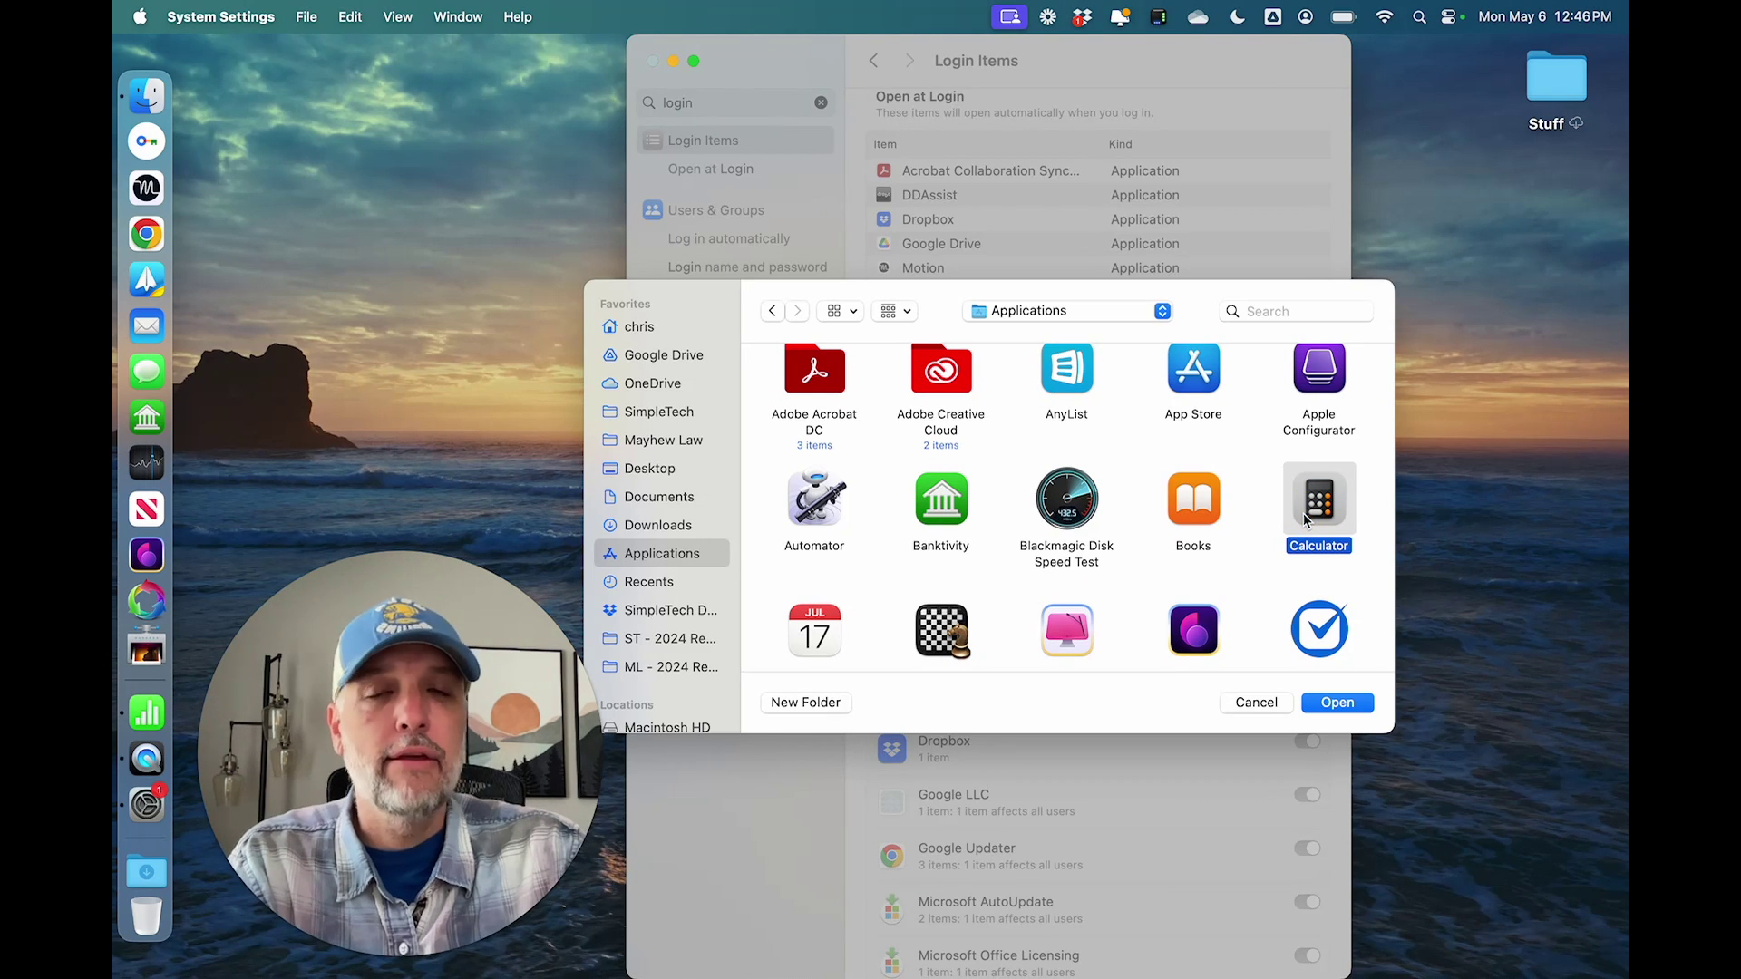
{"action": "left_click", "coordinate": [1333, 704]}
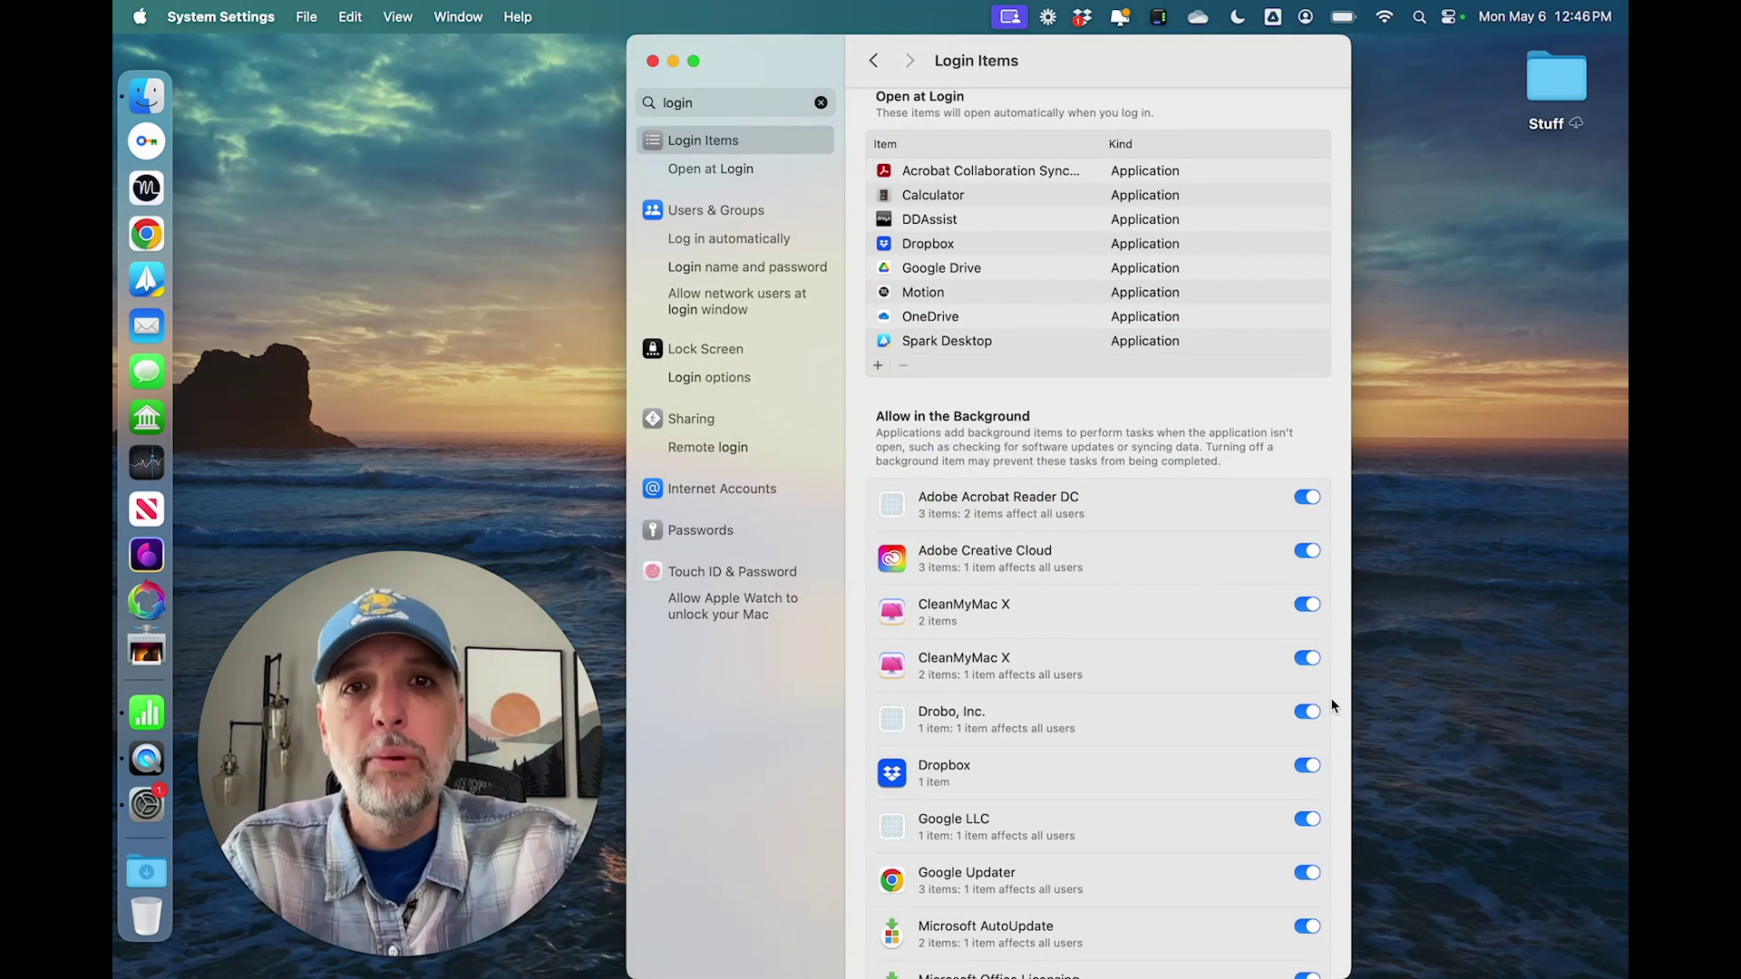
Step: Delete the Calculator entry from the Open at Login list with the minus button
{"action": "left_click", "coordinate": [950, 193]}
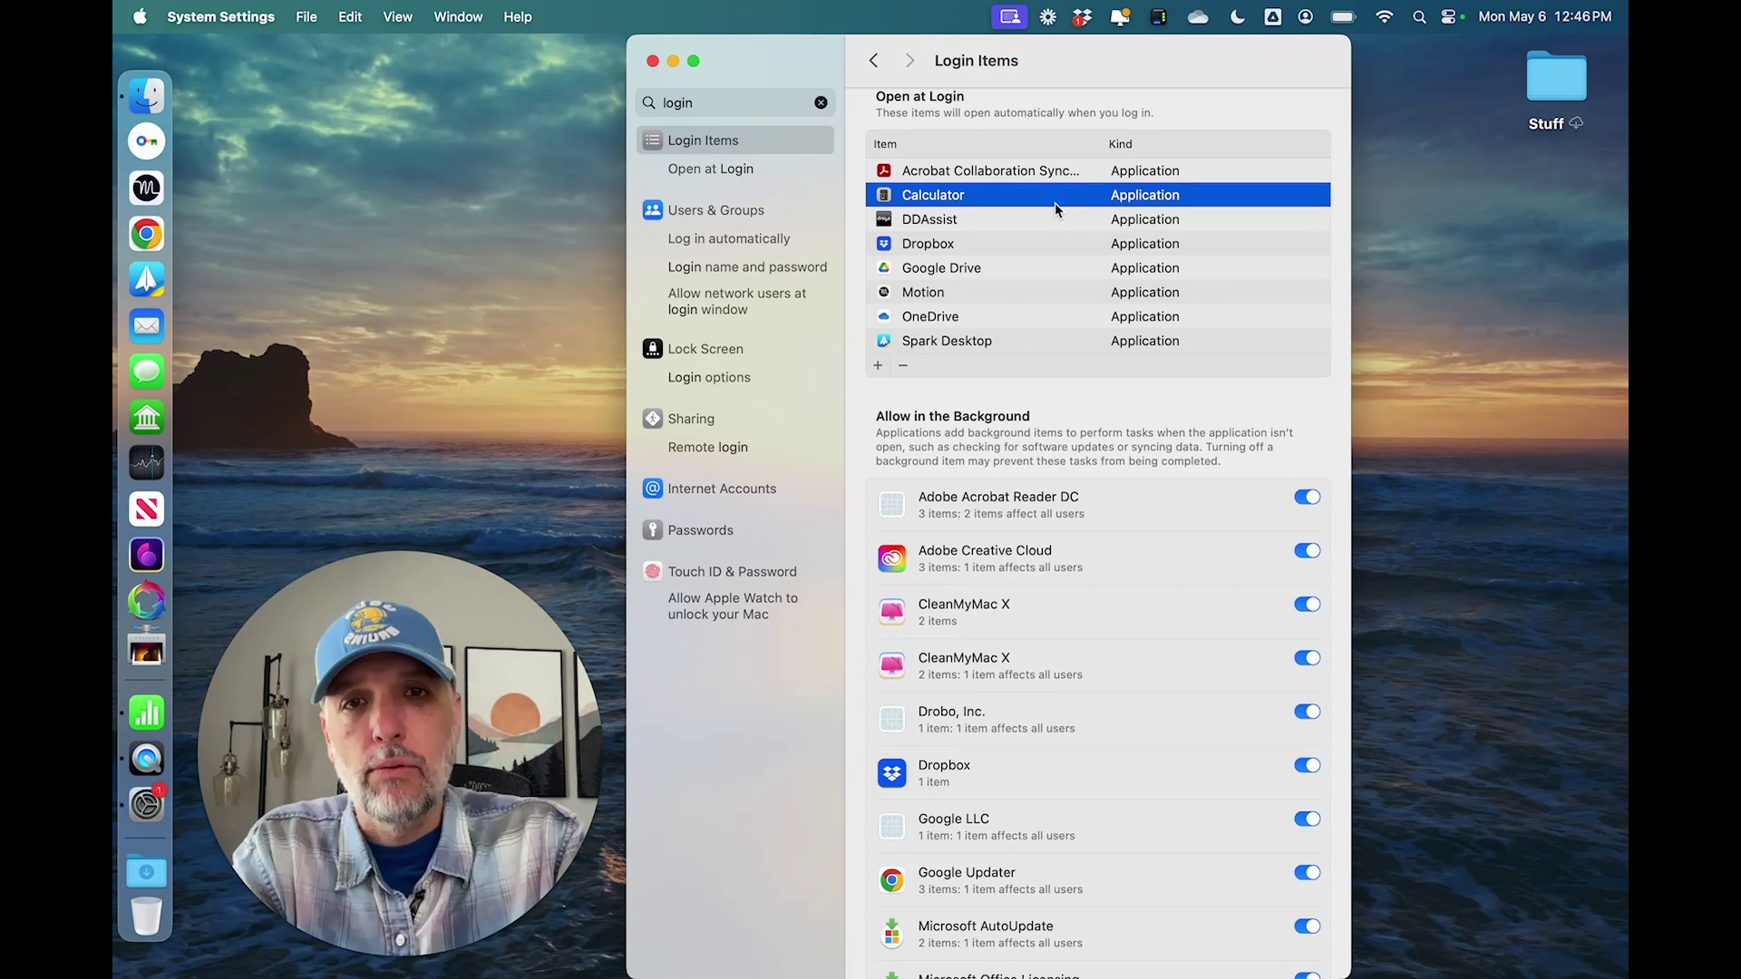
{"action": "left_click", "coordinate": [905, 366]}
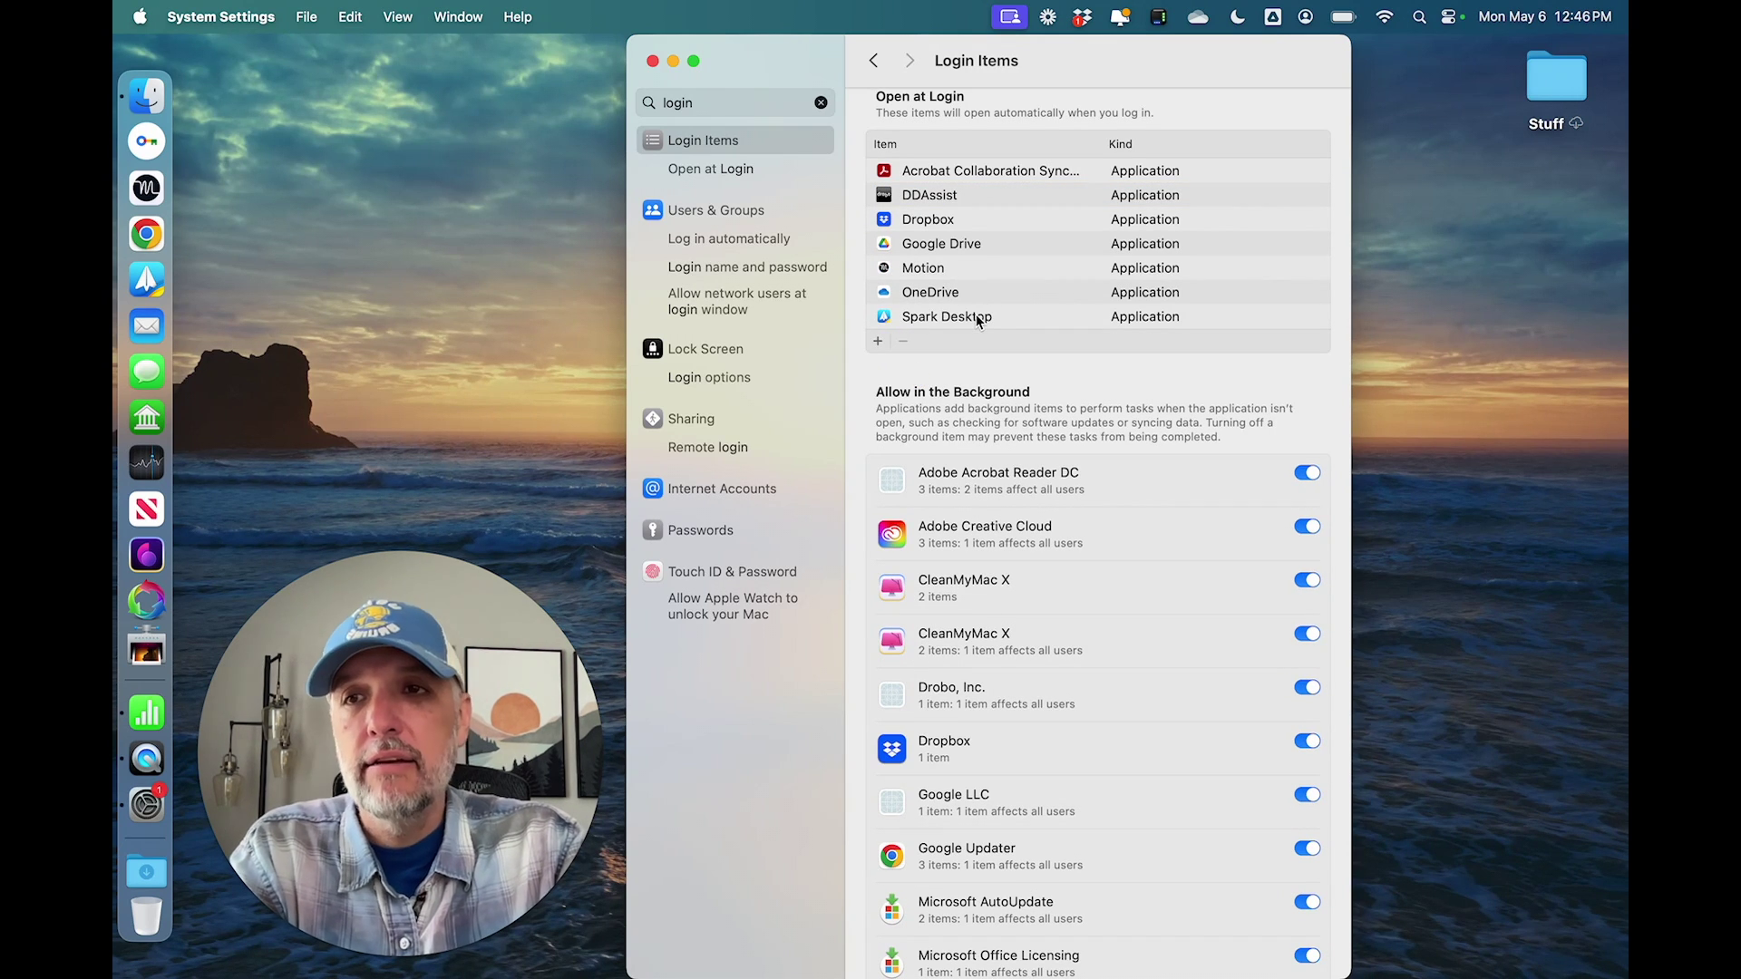
{"action": "right_click", "coordinate": [142, 202]}
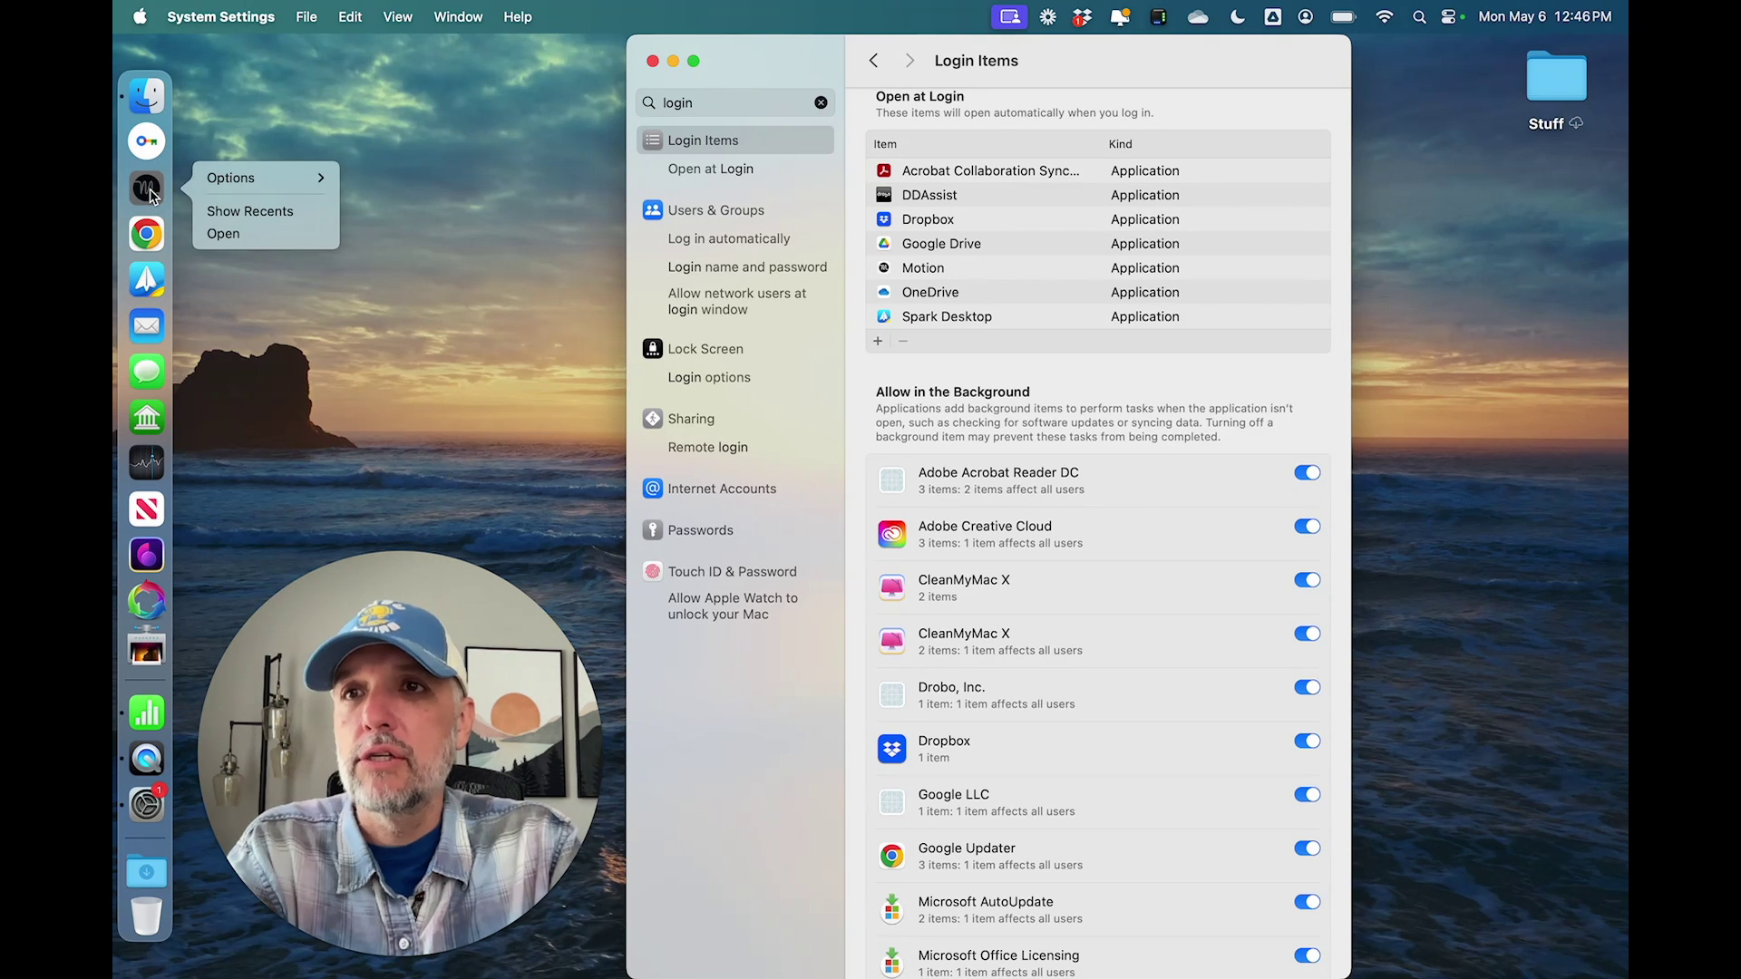
{"action": "mouse_move", "coordinate": [234, 177]}
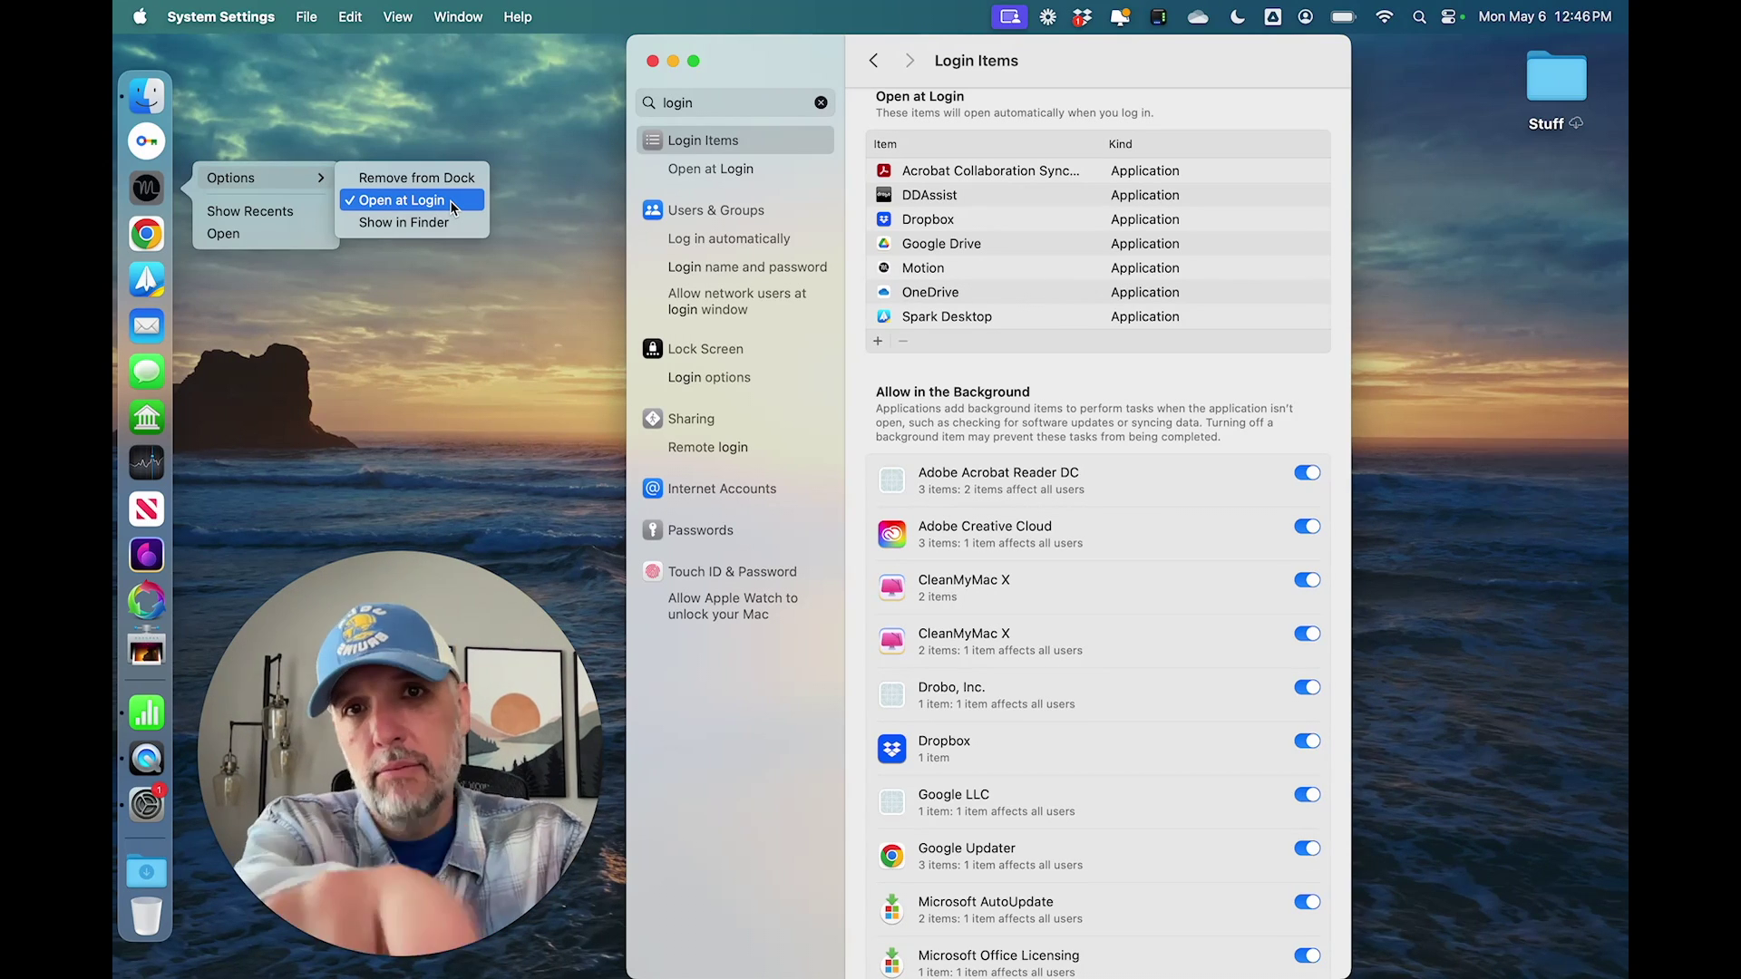
Step: Switch off Motion's Open at Login option, then select Google Drive and OneDrive together
{"action": "left_click", "coordinate": [450, 201]}
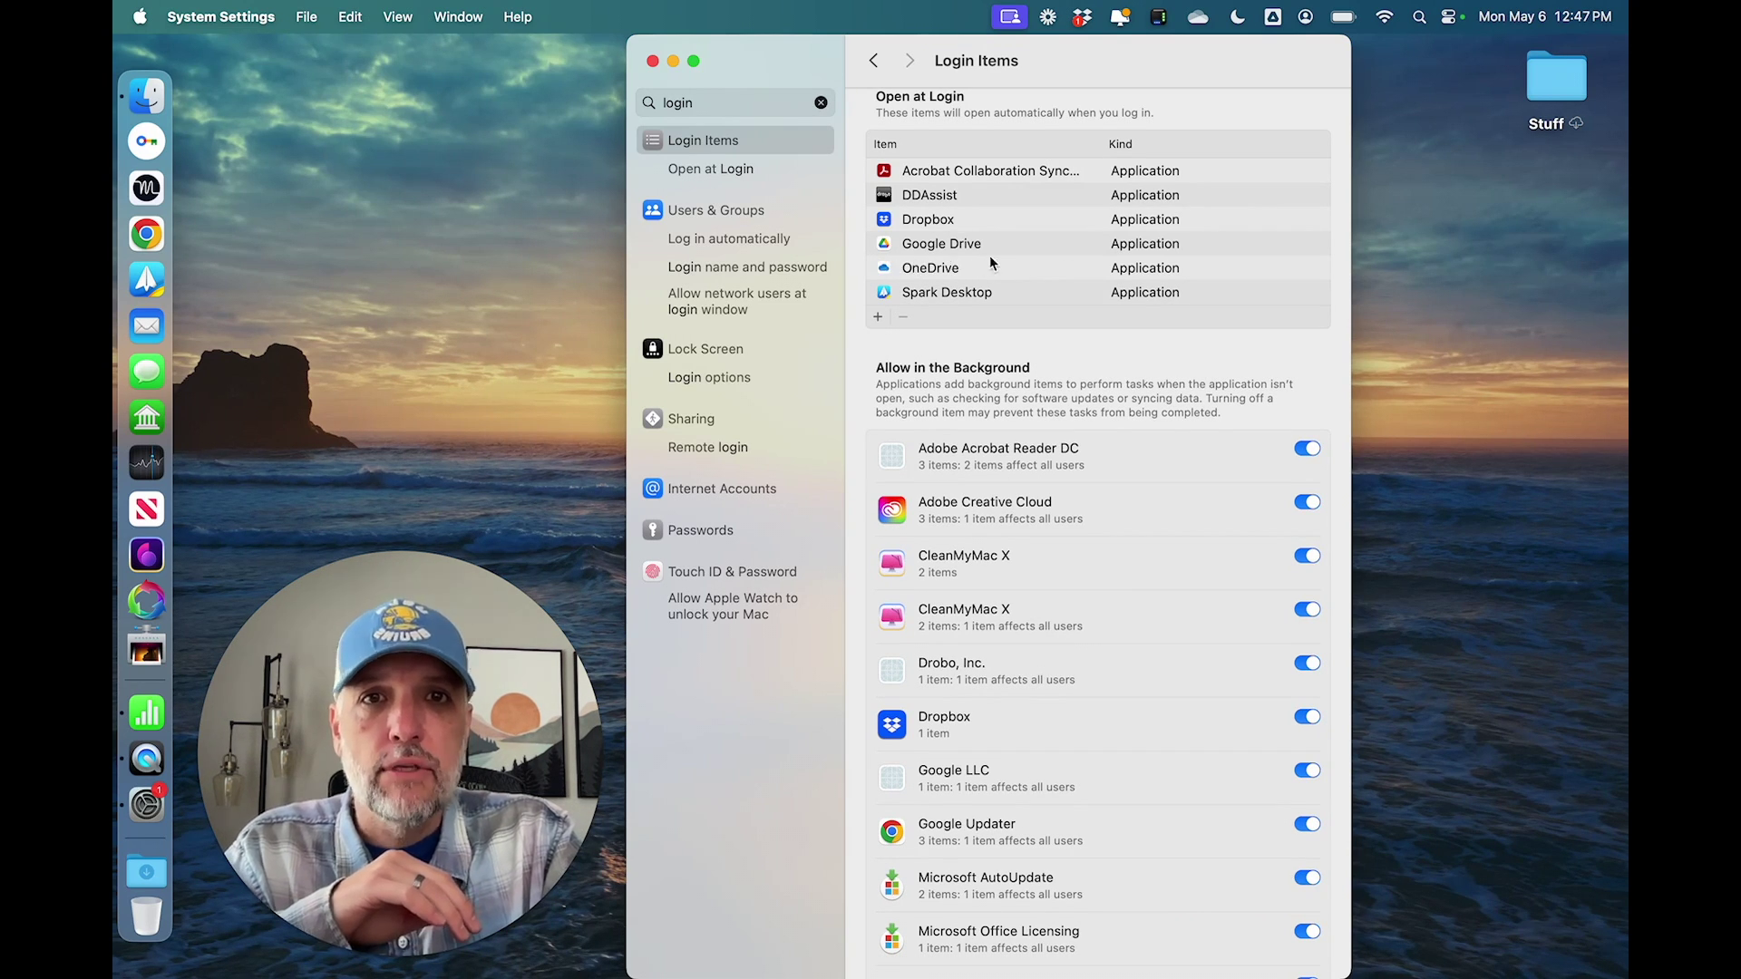
{"action": "left_click", "coordinate": [934, 252]}
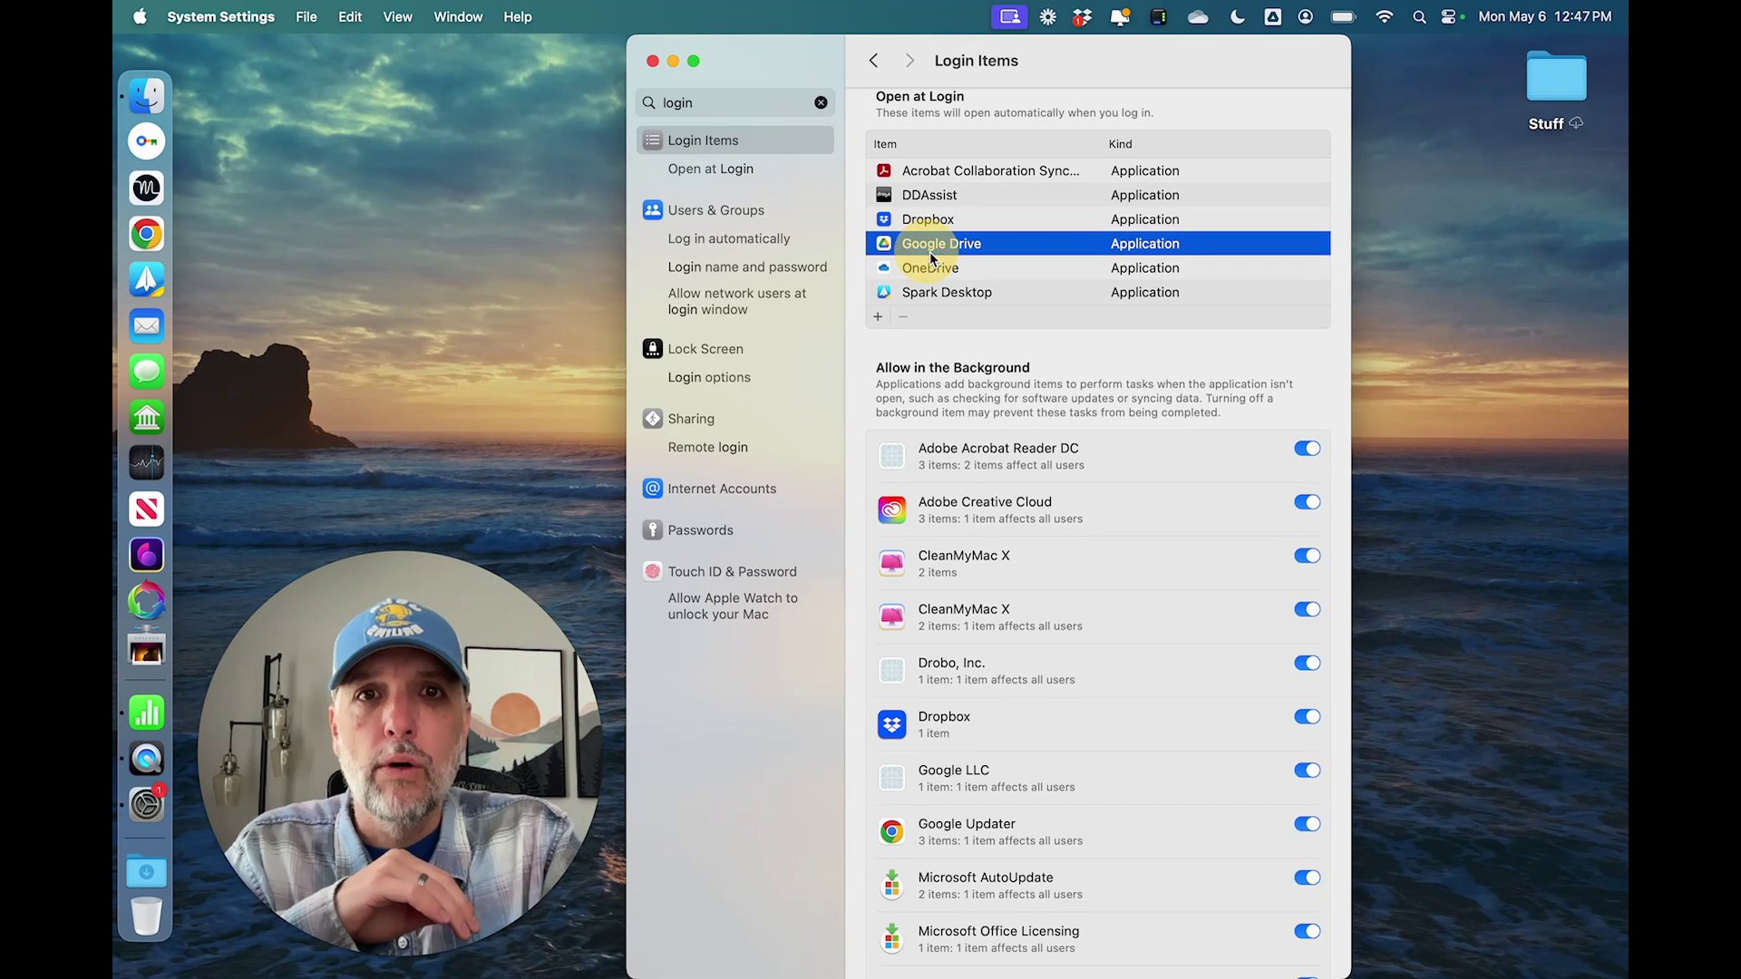